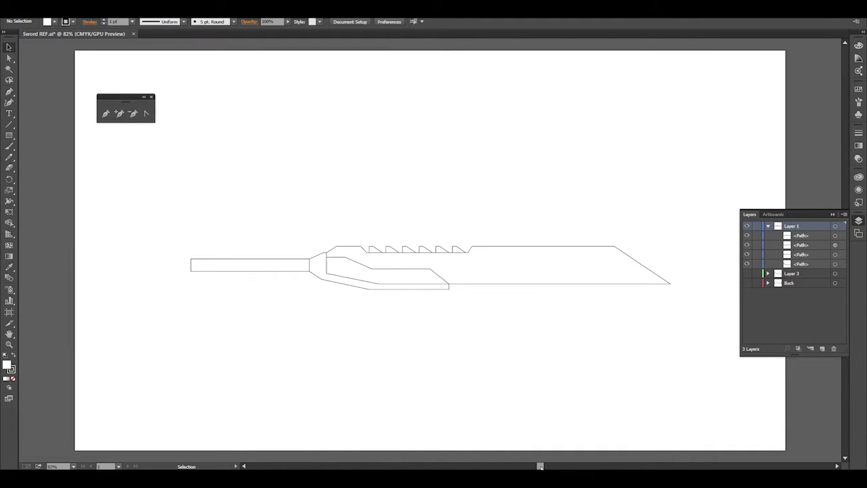
Flip to the next sword-part reference image, then close Windows Photo Viewer.
{"action": "left_click_drag", "start_coordinate": [540, 466], "coordinate": [541, 467]}
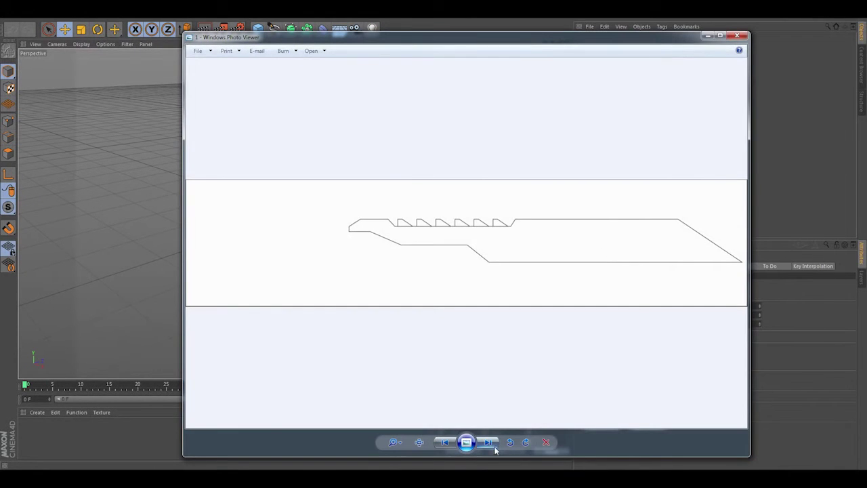
{"action": "left_click", "coordinate": [492, 445]}
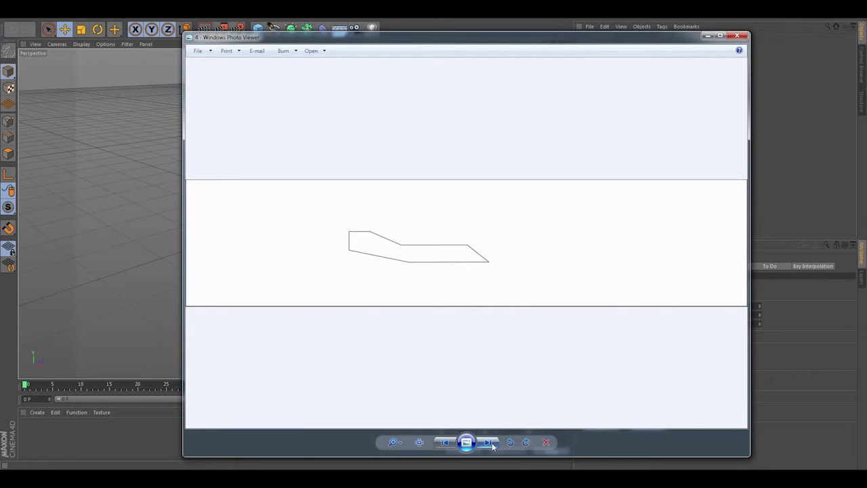
{"action": "left_click", "coordinate": [739, 38]}
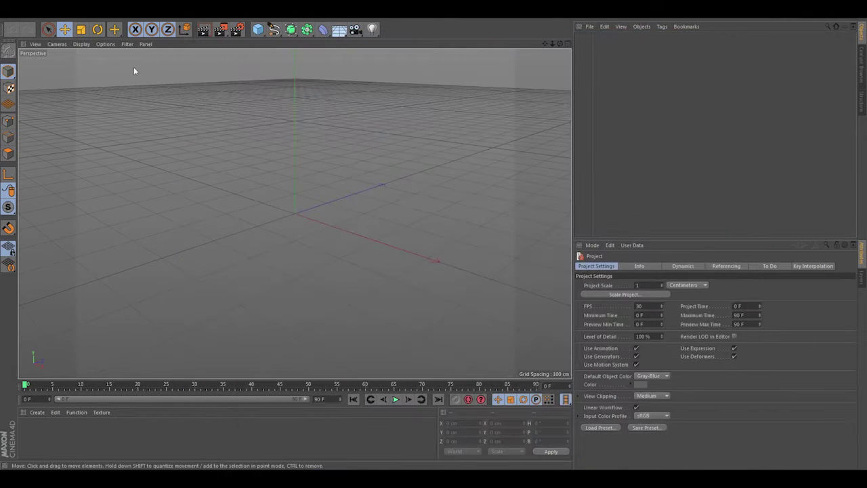
Maximise the Front view and load 1.jpg as its background image in Configure.
{"action": "middle_click", "coordinate": [256, 192]}
{"action": "middle_click", "coordinate": [403, 292]}
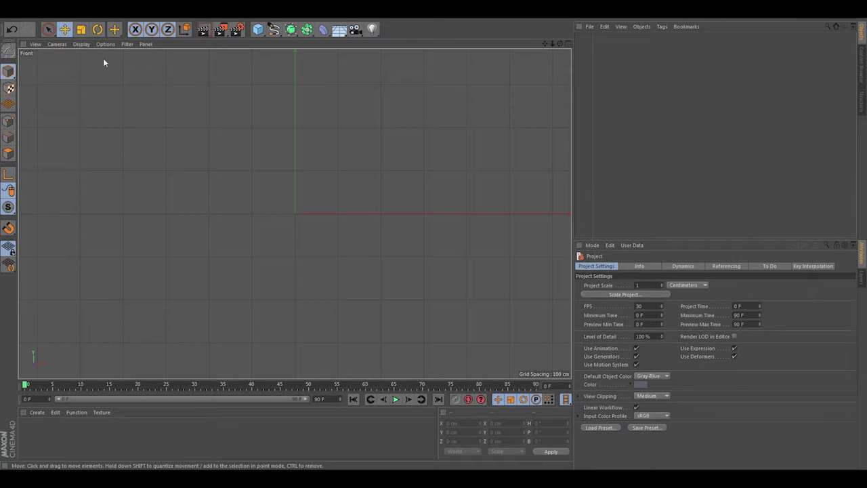
{"action": "left_click", "coordinate": [81, 44]}
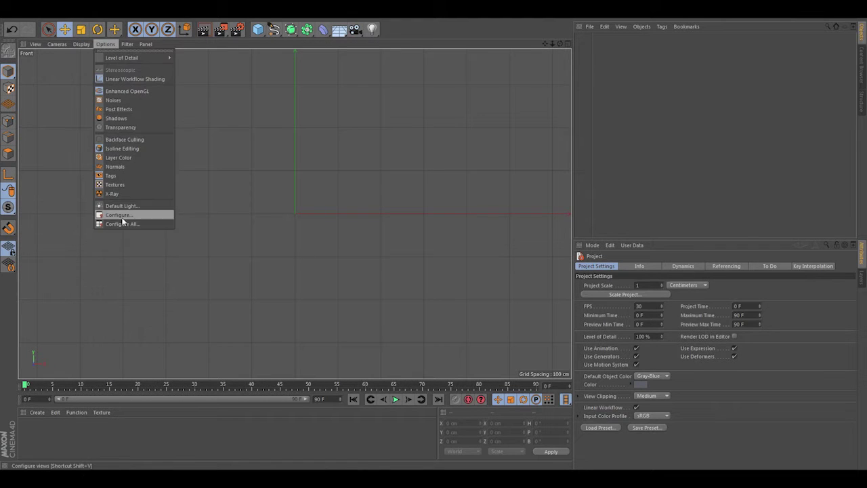
{"action": "left_click", "coordinate": [122, 219]}
{"action": "left_click", "coordinate": [690, 268]}
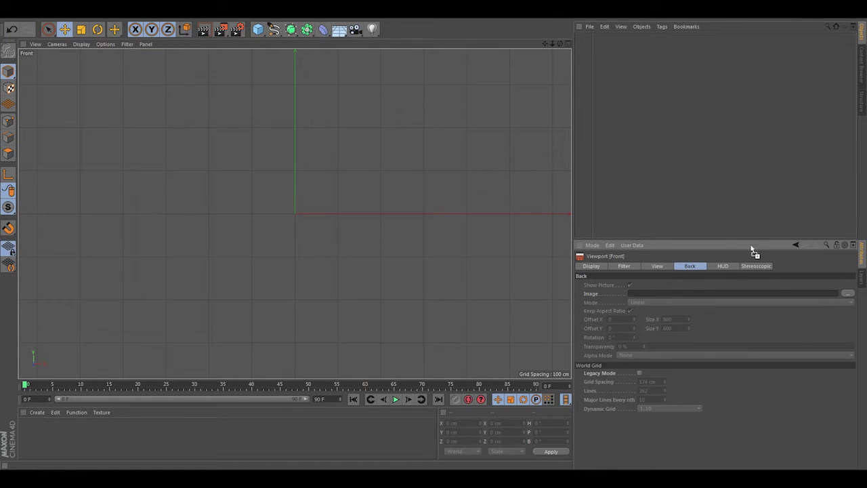
{"action": "key", "text": "Return"}
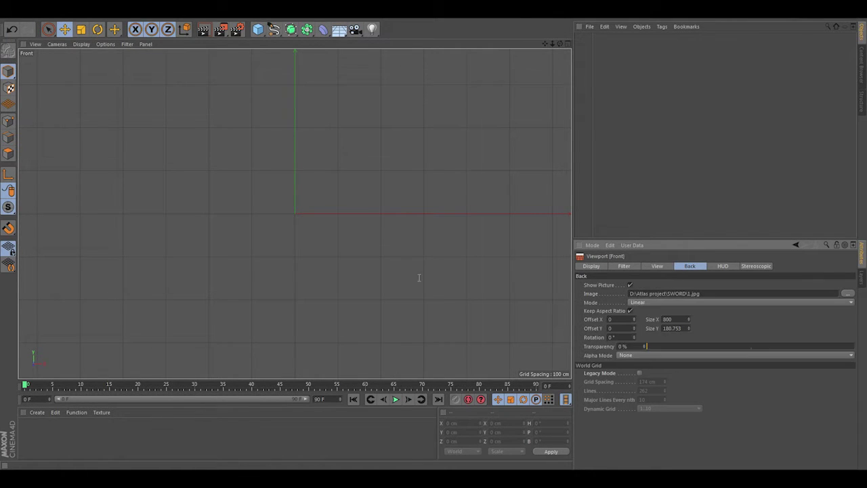
{"action": "scroll", "coordinate": [362, 281], "scroll_direction": "up", "scroll_amount": 3}
Add a cube, stretch it over the blade's length and height, and make it editable.
{"action": "left_click", "coordinate": [257, 29]}
{"action": "left_click_drag", "start_coordinate": [315, 217], "coordinate": [552, 218]}
{"action": "left_click_drag", "start_coordinate": [326, 140], "coordinate": [326, 190]}
{"action": "scroll", "coordinate": [304, 228], "scroll_direction": "up", "scroll_amount": 3}
{"action": "scroll", "coordinate": [304, 228], "scroll_direction": "down", "scroll_amount": 3}
{"action": "key", "text": "c"}
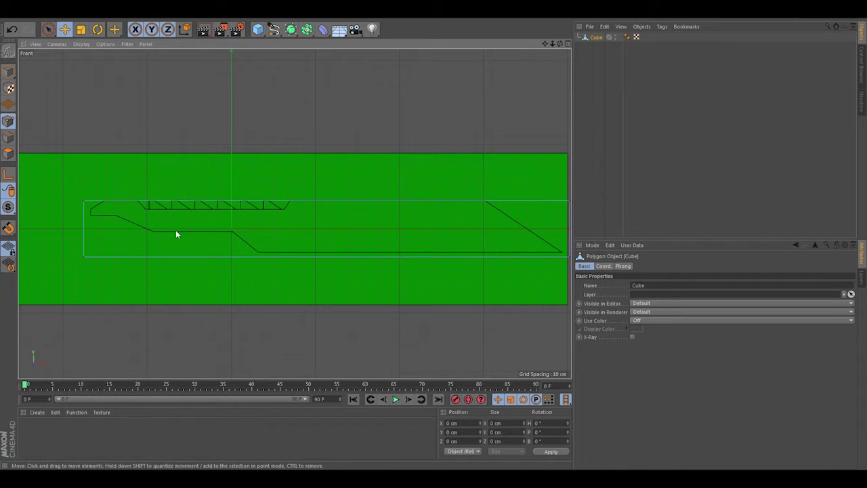
{"action": "left_click_drag", "start_coordinate": [115, 30], "coordinate": [86, 85]}
Set the Knife to loop mode and cut a loop through the lower-left corner.
{"action": "key", "text": "9"}
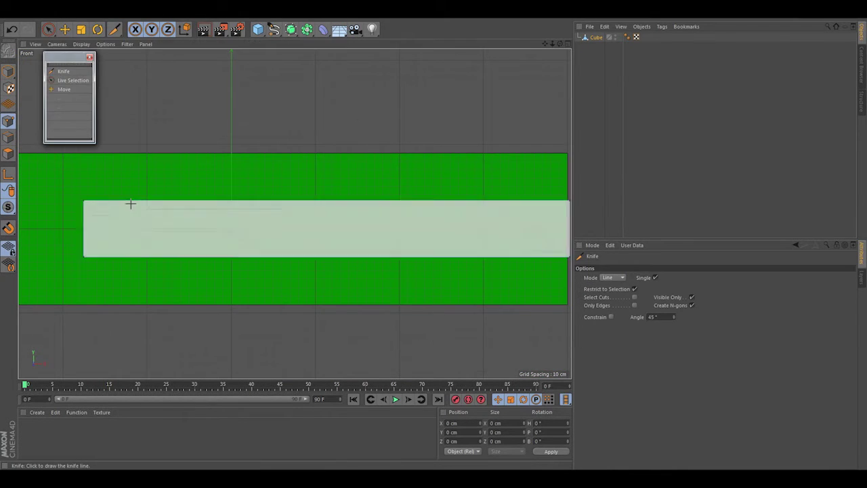
{"action": "scroll", "coordinate": [129, 201], "scroll_direction": "up", "scroll_amount": 2}
{"action": "key", "text": "k"}
{"action": "scroll", "coordinate": [174, 199], "scroll_direction": "up", "scroll_amount": 4}
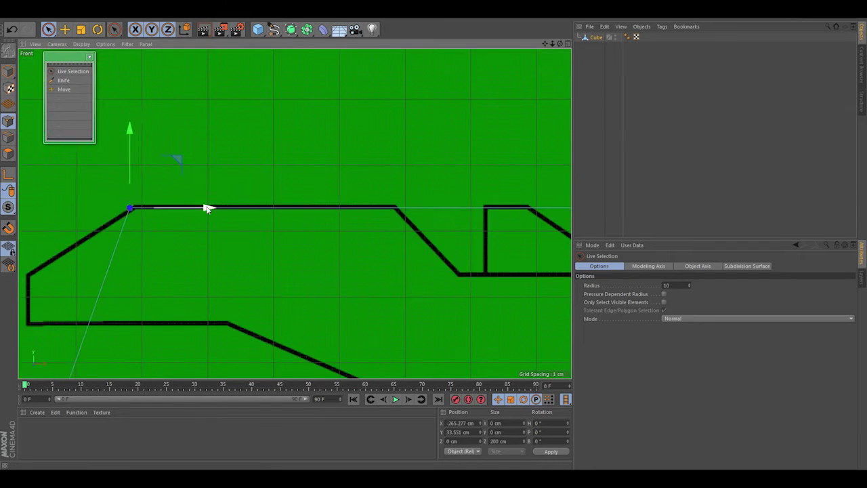
{"action": "left_click", "coordinate": [613, 277]}
{"action": "left_click", "coordinate": [613, 313]}
{"action": "scroll", "coordinate": [213, 226], "scroll_direction": "down", "scroll_amount": 1}
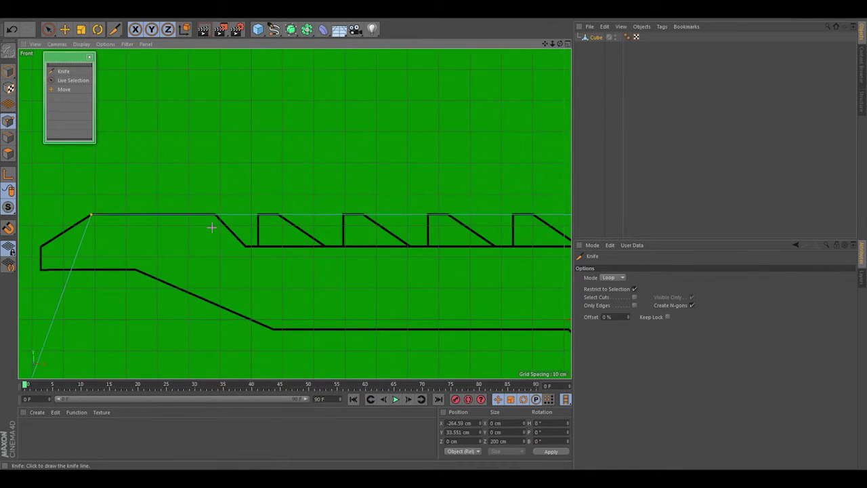
{"action": "scroll", "coordinate": [264, 265], "scroll_direction": "up", "scroll_amount": 3}
{"action": "left_click", "coordinate": [264, 266]}
Select the corner point and move it up to the blade's upper corner.
{"action": "key", "text": "9"}
{"action": "left_click", "coordinate": [271, 272]}
{"action": "scroll", "coordinate": [321, 224], "scroll_direction": "down", "scroll_amount": 3}
{"action": "middle_click_drag", "start_coordinate": [404, 278], "coordinate": [270, 284], "text": "alt"}
{"action": "left_click", "coordinate": [270, 284]}
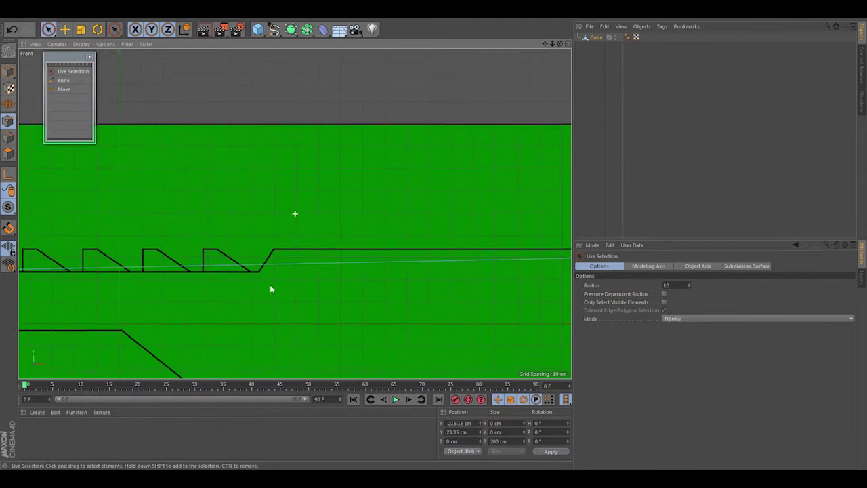
{"action": "scroll", "coordinate": [269, 285], "scroll_direction": "up", "scroll_amount": 3}
{"action": "key", "text": "ctrl+z"}
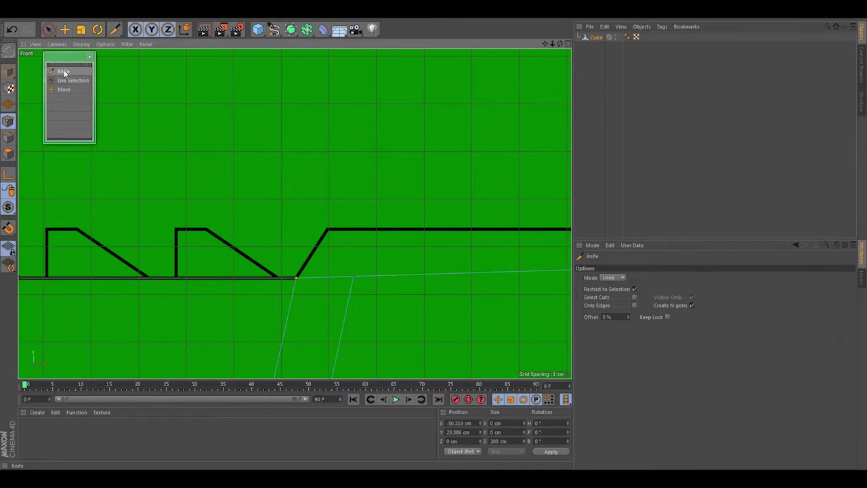
{"action": "left_click_drag", "start_coordinate": [354, 276], "coordinate": [381, 185]}
Raise the corner point at the horizontal edge's right end onto the outline.
{"action": "mouse_move", "coordinate": [381, 184]}
{"action": "middle_mouse_down", "text": "alt"}
{"action": "mouse_move", "coordinate": [339, 269]}
{"action": "mouse_move", "coordinate": [128, 269]}
{"action": "middle_mouse_up", "text": "alt"}
{"action": "left_click", "coordinate": [312, 218]}
{"action": "scroll", "coordinate": [390, 234], "scroll_direction": "up", "scroll_amount": 2}
{"action": "scroll", "coordinate": [390, 234], "scroll_direction": "down", "scroll_amount": 3}
{"action": "scroll", "coordinate": [449, 259], "scroll_direction": "down", "scroll_amount": 3}
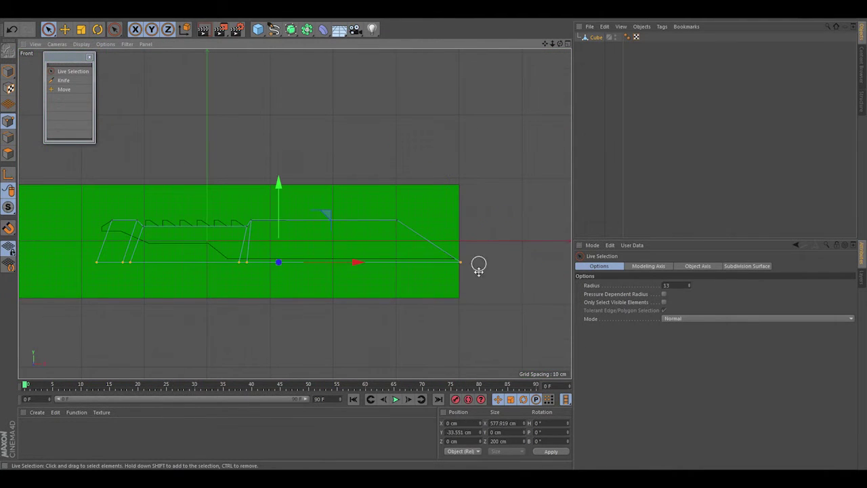
{"action": "scroll", "coordinate": [479, 269], "scroll_direction": "up", "scroll_amount": 3}
{"action": "left_click_drag", "start_coordinate": [235, 231], "coordinate": [224, 292]}
{"action": "scroll", "coordinate": [269, 262], "scroll_direction": "down", "scroll_amount": 2}
{"action": "scroll", "coordinate": [218, 259], "scroll_direction": "up", "scroll_amount": 3}
{"action": "scroll", "coordinate": [218, 259], "scroll_direction": "down", "scroll_amount": 3}
Slide the bottom point right to straighten the blade's lower edge.
{"action": "left_click", "coordinate": [428, 239]}
{"action": "scroll", "coordinate": [229, 284], "scroll_direction": "down", "scroll_amount": 2}
{"action": "scroll", "coordinate": [313, 279], "scroll_direction": "up", "scroll_amount": 2}
{"action": "left_click_drag", "start_coordinate": [314, 279], "coordinate": [408, 280]}
{"action": "left_click_drag", "start_coordinate": [353, 278], "coordinate": [387, 278]}
{"action": "middle_click_drag", "start_coordinate": [258, 300], "coordinate": [383, 311], "text": "alt"}
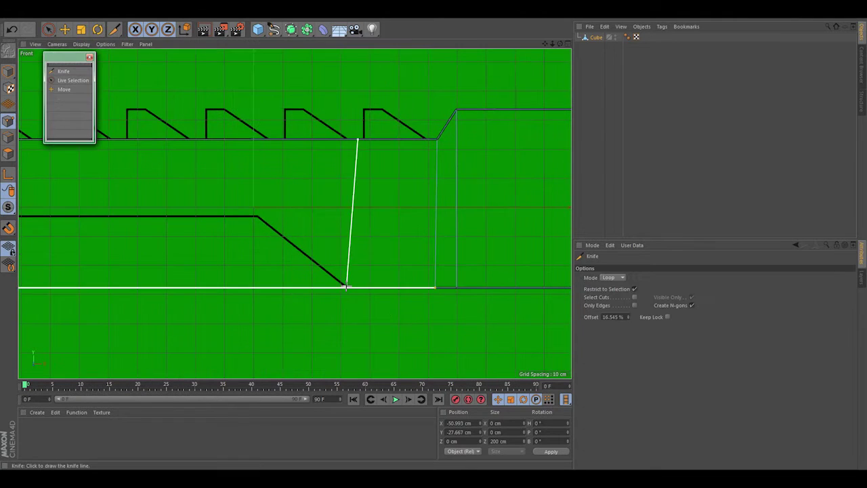
Move the left vertex of the slanted edge up onto the blade outline.
{"action": "left_click", "coordinate": [254, 287]}
{"action": "scroll", "coordinate": [316, 188], "scroll_direction": "up", "scroll_amount": 5}
{"action": "scroll", "coordinate": [330, 229], "scroll_direction": "up", "scroll_amount": 2}
{"action": "scroll", "coordinate": [349, 170], "scroll_direction": "down", "scroll_amount": 6}
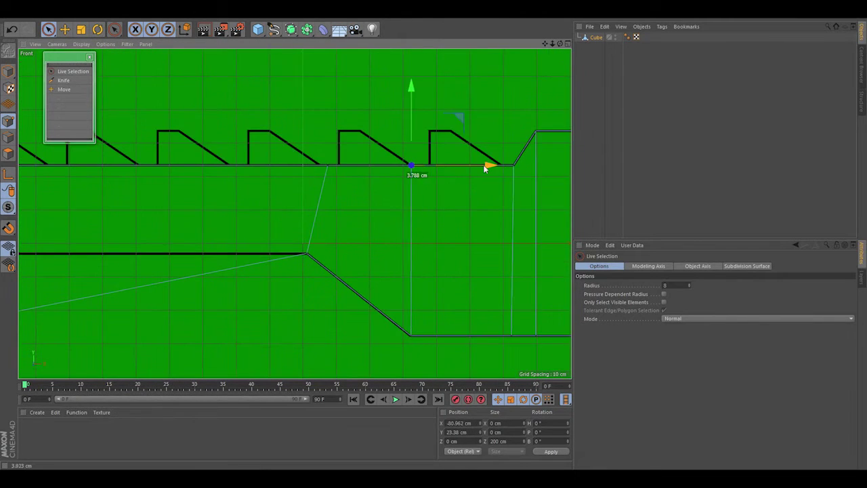
{"action": "scroll", "coordinate": [385, 168], "scroll_direction": "down", "scroll_amount": 3}
{"action": "scroll", "coordinate": [172, 321], "scroll_direction": "up", "scroll_amount": 3}
{"action": "left_click", "coordinate": [129, 231]}
{"action": "left_click_drag", "start_coordinate": [139, 160], "coordinate": [160, 117]}
{"action": "scroll", "coordinate": [160, 117], "scroll_direction": "up", "scroll_amount": 5}
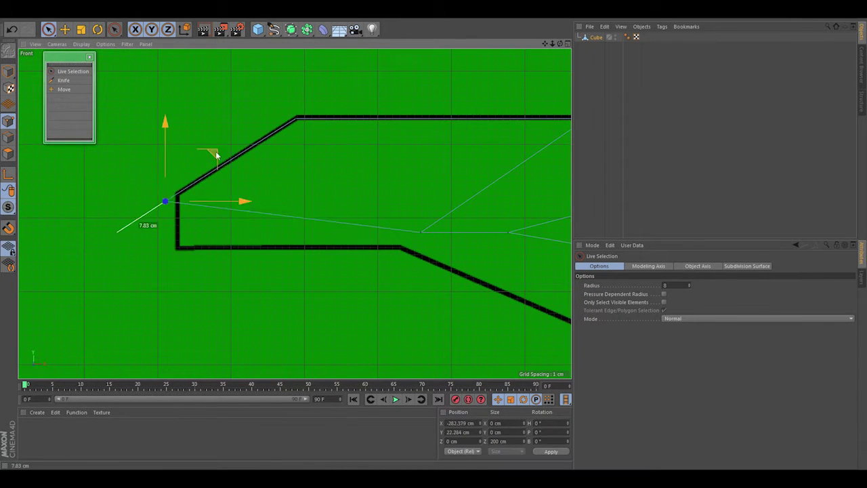
Snap points onto the bottom-left corner and the lower diagonal's right end.
{"action": "left_click", "coordinate": [260, 191]}
{"action": "left_click_drag", "start_coordinate": [260, 192], "coordinate": [227, 203]}
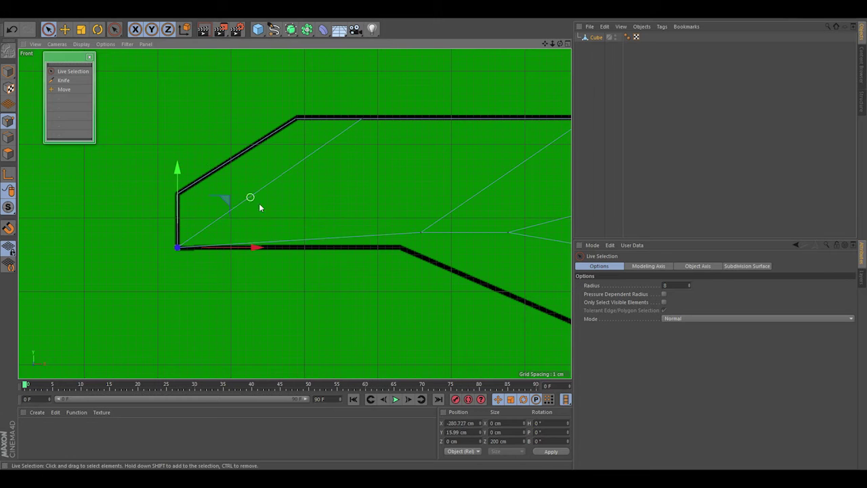
{"action": "left_click", "coordinate": [401, 247]}
{"action": "middle_click_drag", "start_coordinate": [441, 200], "coordinate": [234, 166]}
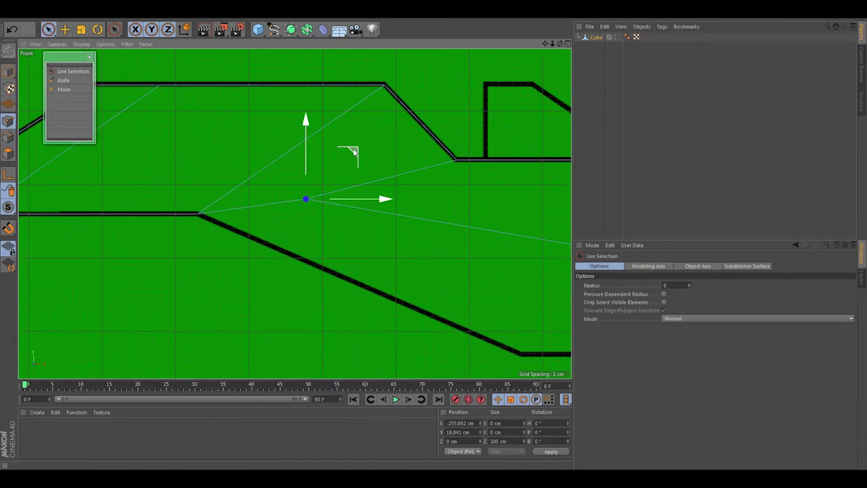
{"action": "left_click_drag", "start_coordinate": [315, 171], "coordinate": [374, 202]}
{"action": "scroll", "coordinate": [374, 202], "scroll_direction": "down", "scroll_amount": 5}
{"action": "scroll", "coordinate": [316, 248], "scroll_direction": "up", "scroll_amount": 3}
{"action": "scroll", "coordinate": [288, 239], "scroll_direction": "up", "scroll_amount": 4}
{"action": "scroll", "coordinate": [461, 198], "scroll_direction": "down", "scroll_amount": 3}
{"action": "scroll", "coordinate": [438, 161], "scroll_direction": "down", "scroll_amount": 2}
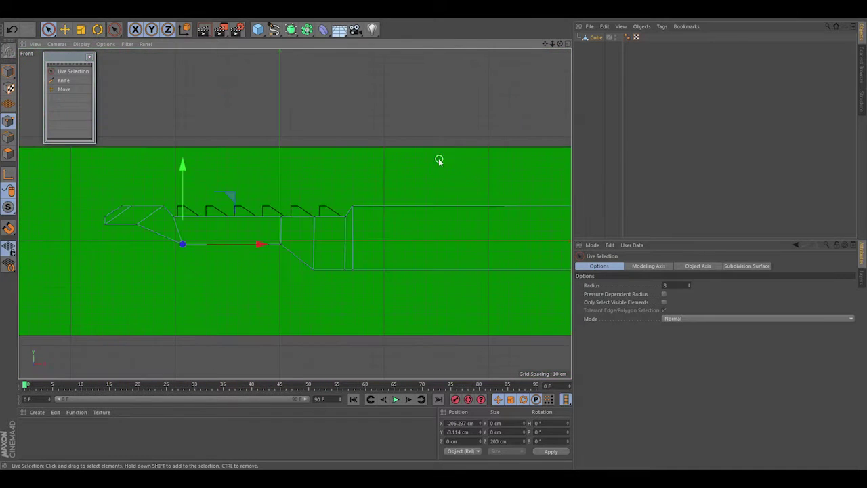
Check the blade from above in Perspective, then return to the full Front view.
{"action": "middle_click", "coordinate": [437, 160]}
{"action": "middle_click", "coordinate": [221, 162]}
{"action": "mouse_move", "coordinate": [225, 164]}
{"action": "left_mouse_down", "text": "alt"}
{"action": "mouse_move", "coordinate": [377, 225]}
{"action": "mouse_move", "coordinate": [398, 157]}
{"action": "mouse_move", "coordinate": [452, 158]}
{"action": "mouse_move", "coordinate": [465, 176]}
{"action": "mouse_move", "coordinate": [446, 185]}
{"action": "mouse_move", "coordinate": [322, 185]}
{"action": "mouse_move", "coordinate": [265, 155]}
{"action": "mouse_move", "coordinate": [304, 145]}
{"action": "mouse_move", "coordinate": [311, 173]}
{"action": "left_mouse_up", "text": "alt"}
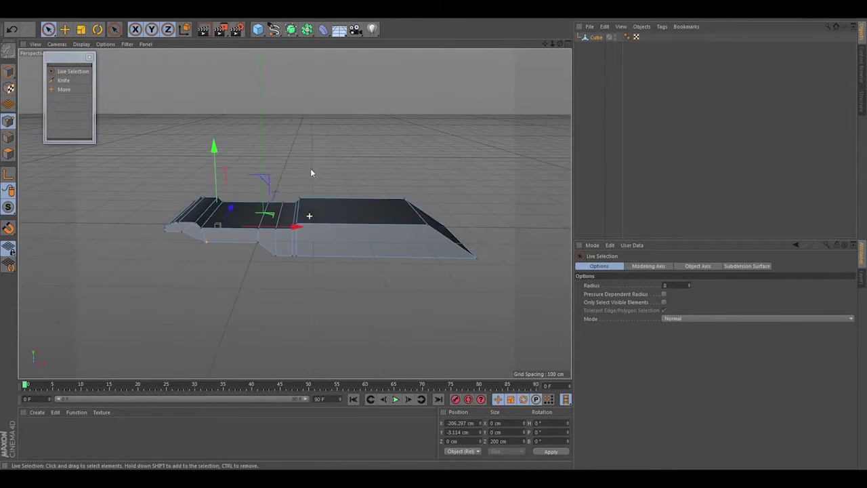
{"action": "middle_click", "coordinate": [368, 172]}
{"action": "middle_click", "coordinate": [405, 284]}
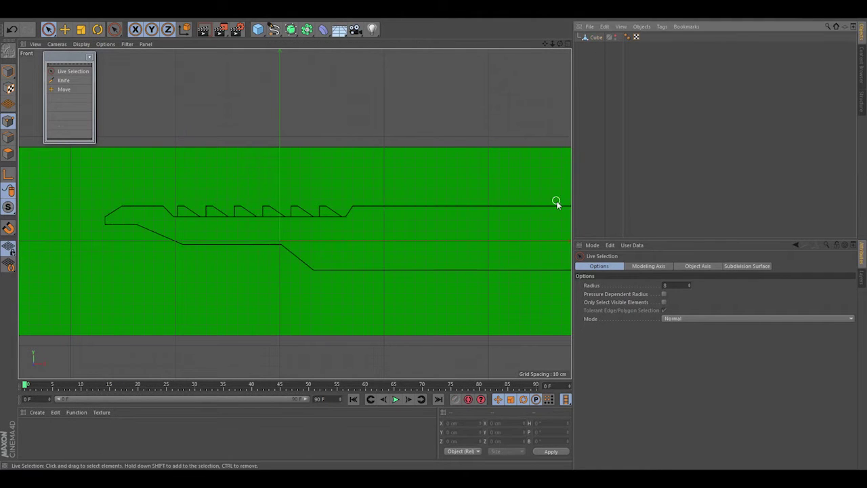
Add a second cube sized over the L-shaped profile and make it editable.
{"action": "left_click", "coordinate": [258, 29]}
{"action": "mouse_move", "coordinate": [210, 131]}
{"action": "left_mouse_down"}
{"action": "mouse_move", "coordinate": [339, 238]}
{"action": "mouse_move", "coordinate": [260, 244]}
{"action": "left_mouse_up"}
{"action": "middle_click_drag", "start_coordinate": [202, 191], "coordinate": [287, 219], "text": "alt"}
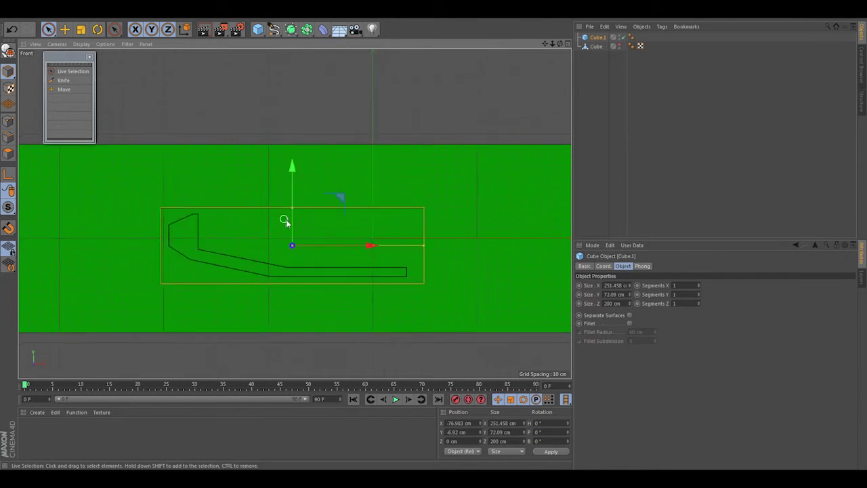
{"action": "key", "text": "c"}
{"action": "scroll", "coordinate": [267, 209], "scroll_direction": "up", "scroll_amount": 3}
{"action": "scroll", "coordinate": [266, 209], "scroll_direction": "down", "scroll_amount": 2}
{"action": "scroll", "coordinate": [128, 180], "scroll_direction": "up", "scroll_amount": 3}
{"action": "left_click_drag", "start_coordinate": [128, 181], "coordinate": [479, 194]}
{"action": "scroll", "coordinate": [475, 118], "scroll_direction": "up", "scroll_amount": 2}
{"action": "key", "text": "ctrl+z"}
{"action": "scroll", "coordinate": [238, 215], "scroll_direction": "down", "scroll_amount": 2}
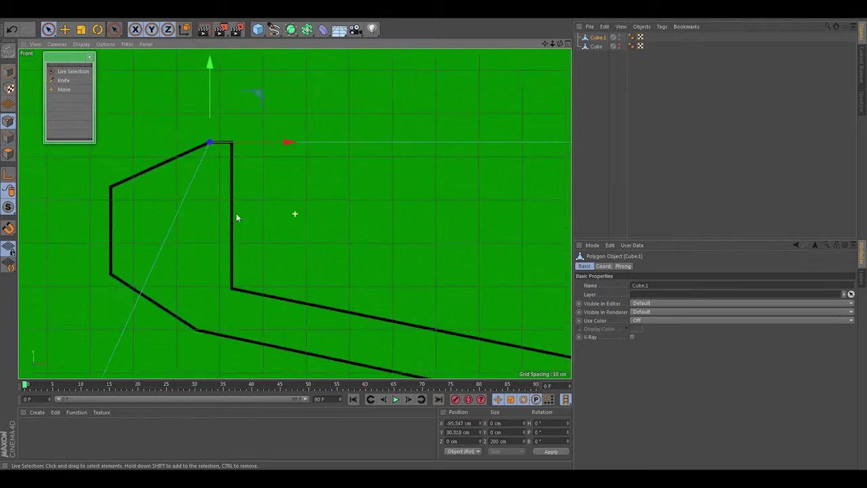
Move two corner points onto the profile's top corner and outline.
{"action": "left_click_drag", "start_coordinate": [177, 298], "coordinate": [185, 169]}
{"action": "scroll", "coordinate": [185, 169], "scroll_direction": "up", "scroll_amount": 2}
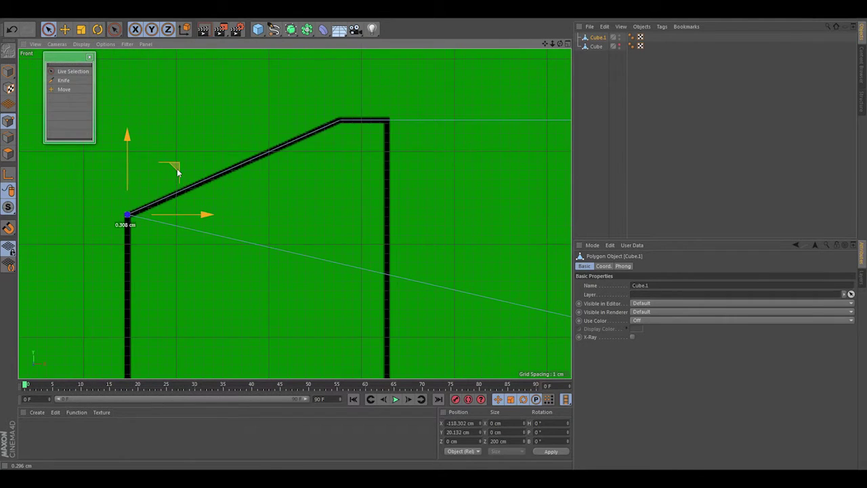
{"action": "scroll", "coordinate": [170, 168], "scroll_direction": "up", "scroll_amount": 2}
{"action": "left_click_drag", "start_coordinate": [144, 295], "coordinate": [191, 253]}
{"action": "scroll", "coordinate": [191, 253], "scroll_direction": "down", "scroll_amount": 2}
{"action": "scroll", "coordinate": [277, 233], "scroll_direction": "up", "scroll_amount": 1}
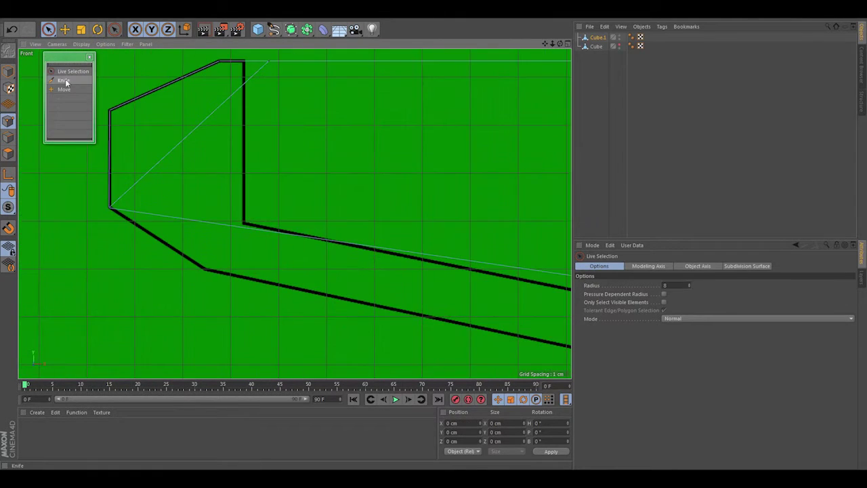
Cut a new edge loop through Cube.1 with the Knife.
{"action": "left_click", "coordinate": [68, 81]}
{"action": "scroll", "coordinate": [242, 217], "scroll_direction": "up", "scroll_amount": 2}
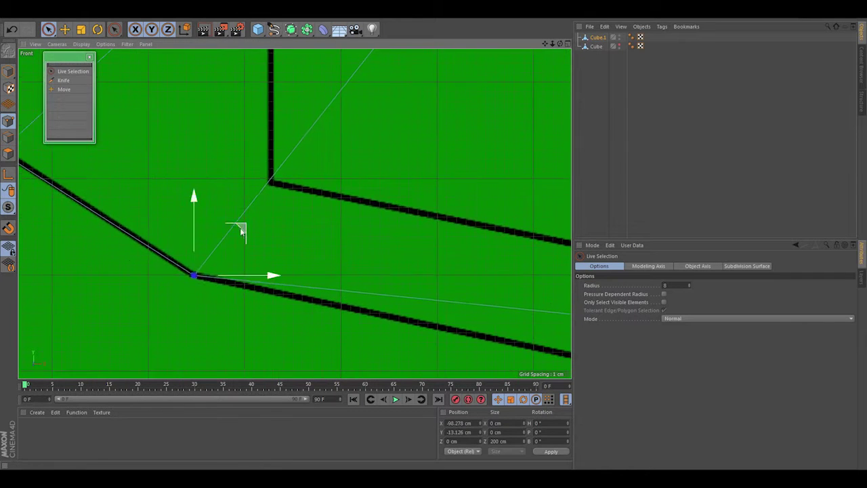
{"action": "scroll", "coordinate": [305, 248], "scroll_direction": "down", "scroll_amount": 3}
{"action": "left_click", "coordinate": [305, 248]}
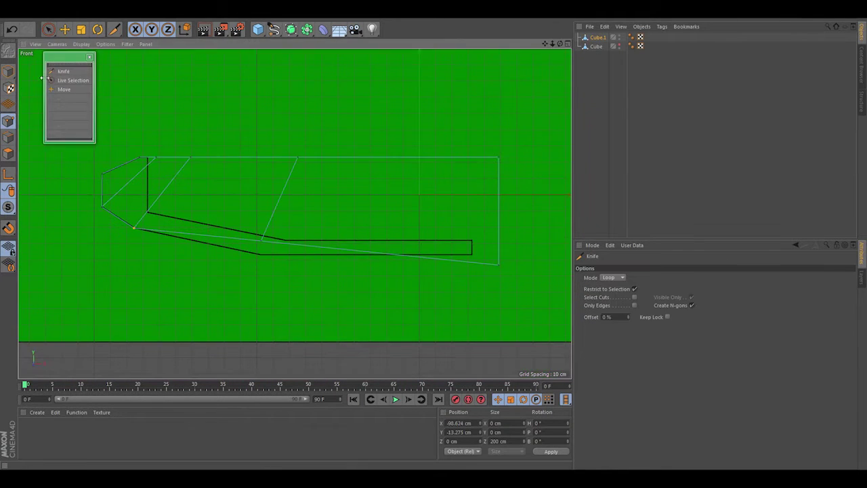
{"action": "scroll", "coordinate": [277, 201], "scroll_direction": "up", "scroll_amount": 3}
{"action": "scroll", "coordinate": [279, 225], "scroll_direction": "down", "scroll_amount": 3}
Place points at the profile's right end, top-right corner and bend.
{"action": "left_click", "coordinate": [369, 245]}
{"action": "scroll", "coordinate": [375, 239], "scroll_direction": "up", "scroll_amount": 4}
{"action": "scroll", "coordinate": [360, 199], "scroll_direction": "up", "scroll_amount": 1}
{"action": "scroll", "coordinate": [394, 218], "scroll_direction": "down", "scroll_amount": 3}
{"action": "left_click", "coordinate": [491, 227]}
{"action": "scroll", "coordinate": [496, 223], "scroll_direction": "up", "scroll_amount": 3}
{"action": "scroll", "coordinate": [470, 192], "scroll_direction": "down", "scroll_amount": 3}
{"action": "scroll", "coordinate": [198, 153], "scroll_direction": "down", "scroll_amount": 3}
{"action": "left_click", "coordinate": [229, 298]}
{"action": "scroll", "coordinate": [277, 251], "scroll_direction": "up", "scroll_amount": 3}
{"action": "scroll", "coordinate": [314, 183], "scroll_direction": "up", "scroll_amount": 2}
{"action": "scroll", "coordinate": [229, 193], "scroll_direction": "down", "scroll_amount": 3}
Place points at the profile's bottom corner, top corner and lower bend.
{"action": "left_click", "coordinate": [160, 251]}
{"action": "left_click", "coordinate": [155, 129]}
{"action": "scroll", "coordinate": [196, 141], "scroll_direction": "up", "scroll_amount": 2}
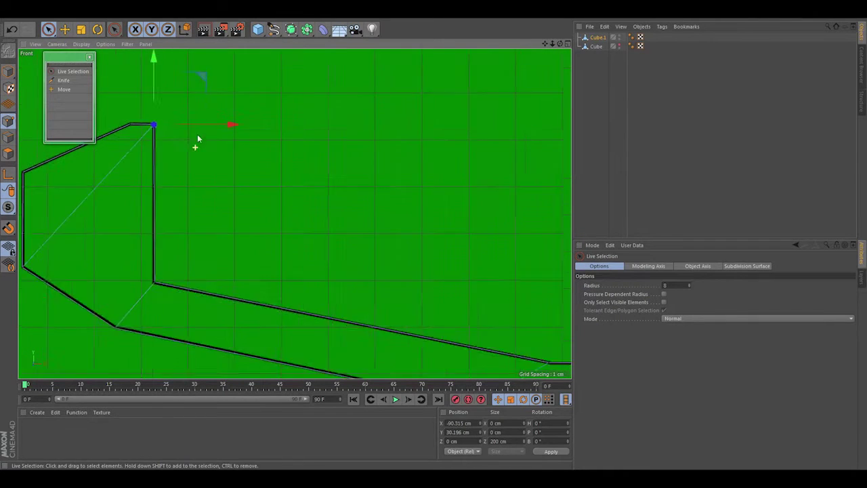
{"action": "scroll", "coordinate": [237, 78], "scroll_direction": "up", "scroll_amount": 2}
{"action": "left_click", "coordinate": [218, 334]}
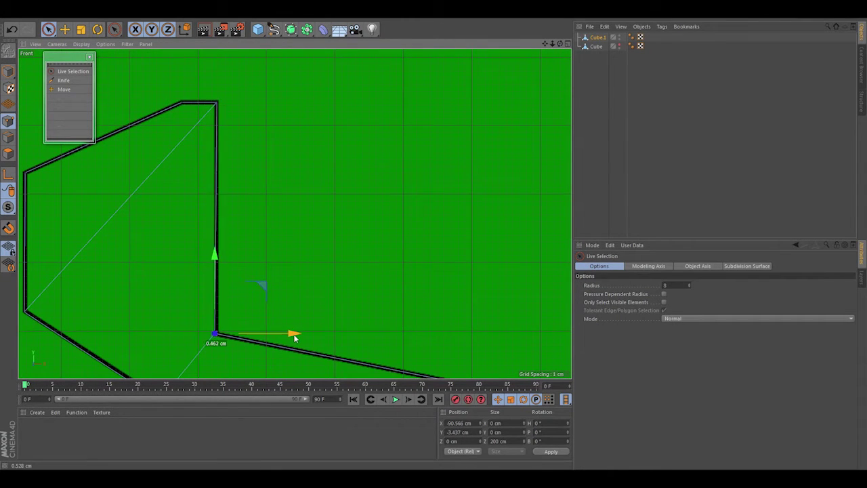
{"action": "scroll", "coordinate": [360, 252], "scroll_direction": "down", "scroll_amount": 3}
{"action": "scroll", "coordinate": [308, 264], "scroll_direction": "up", "scroll_amount": 3}
{"action": "scroll", "coordinate": [325, 224], "scroll_direction": "down", "scroll_amount": 3}
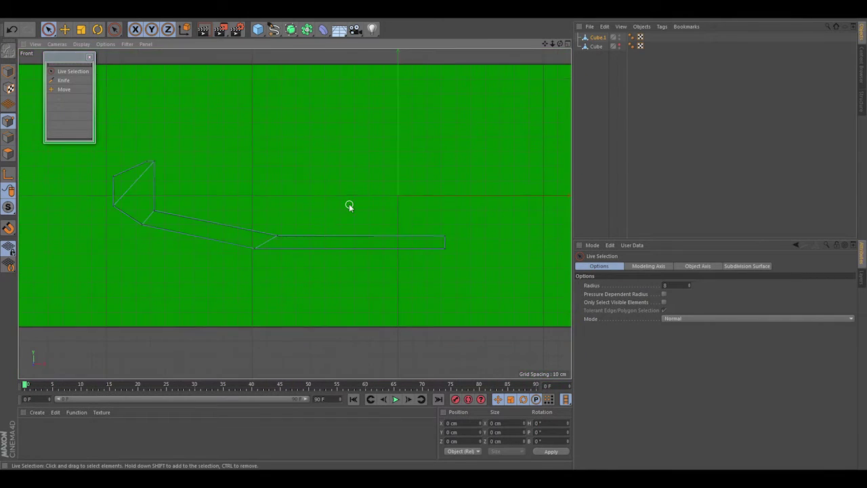
Orbit the Perspective view to inspect Cube.1 frontally and from a low side angle.
{"action": "middle_click", "coordinate": [196, 135]}
{"action": "middle_click", "coordinate": [196, 134]}
{"action": "mouse_move", "coordinate": [209, 167]}
{"action": "left_mouse_down", "text": "alt"}
{"action": "mouse_move", "coordinate": [268, 150]}
{"action": "mouse_move", "coordinate": [245, 175]}
{"action": "left_mouse_up", "text": "alt"}
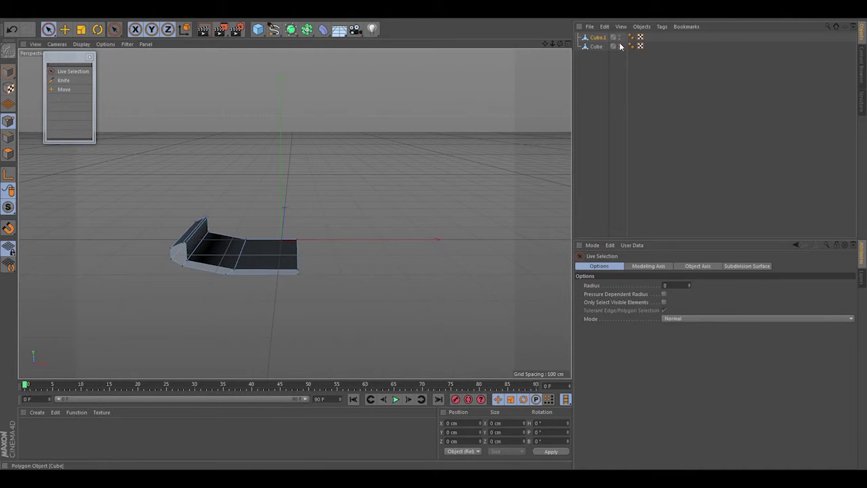
{"action": "mouse_move", "coordinate": [500, 114]}
{"action": "left_mouse_down", "text": "alt"}
{"action": "mouse_move", "coordinate": [317, 234]}
{"action": "mouse_move", "coordinate": [246, 232]}
{"action": "mouse_move", "coordinate": [296, 270]}
{"action": "left_mouse_up", "text": "alt"}
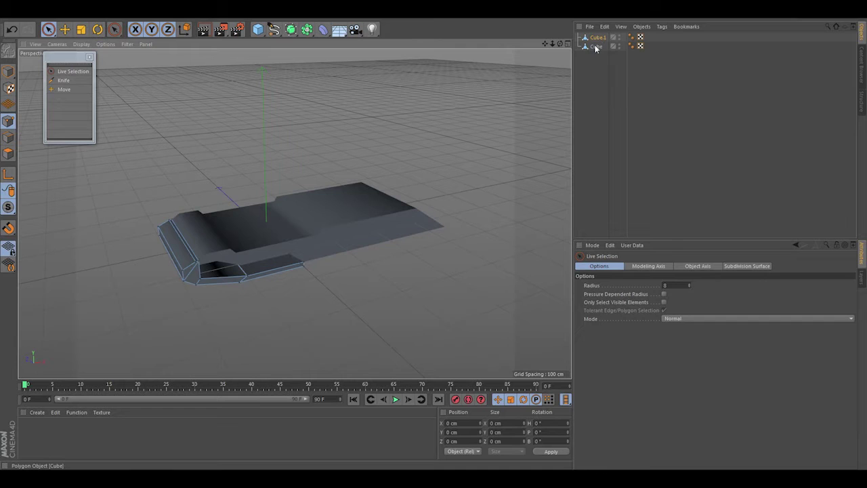
Toggle the bevelled piece hidden, shown and hidden again, then return to four views.
{"action": "left_click", "coordinate": [619, 38]}
{"action": "left_click", "coordinate": [619, 38]}
{"action": "left_click", "coordinate": [619, 38]}
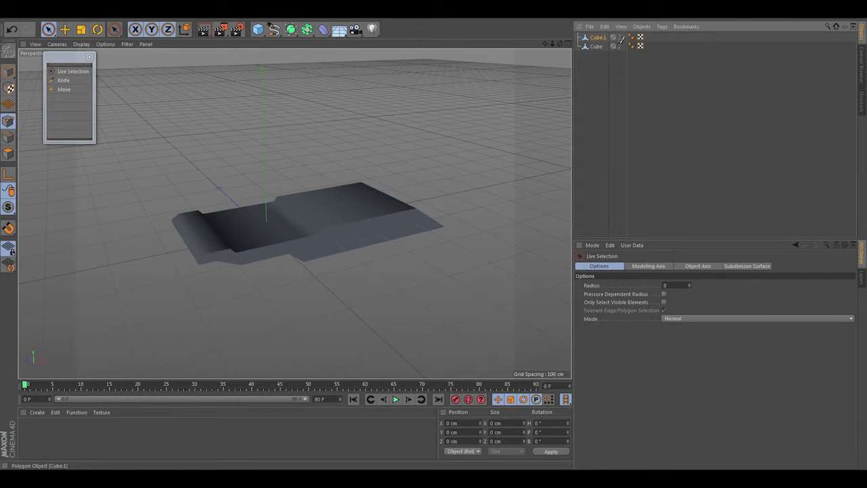
{"action": "left_click", "coordinate": [619, 39]}
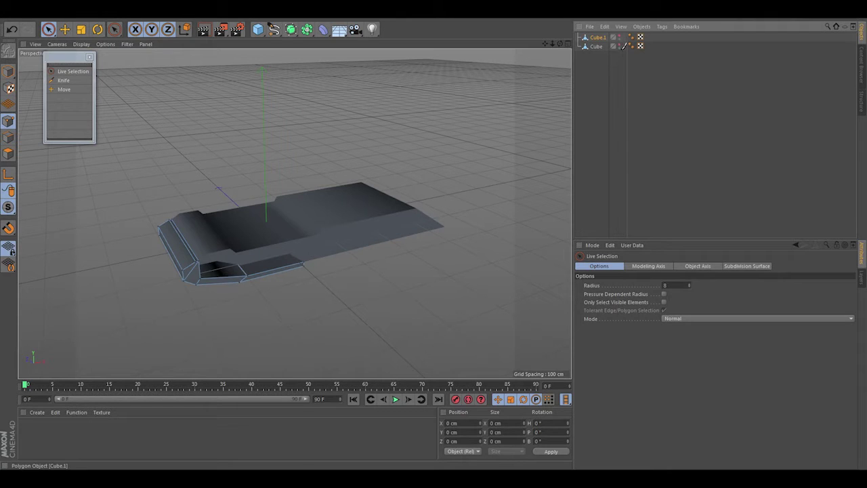
{"action": "left_click", "coordinate": [622, 45]}
{"action": "middle_click", "coordinate": [386, 155]}
Maximize the front view and set its background image to the full toothed sword reference.
{"action": "middle_click", "coordinate": [387, 262]}
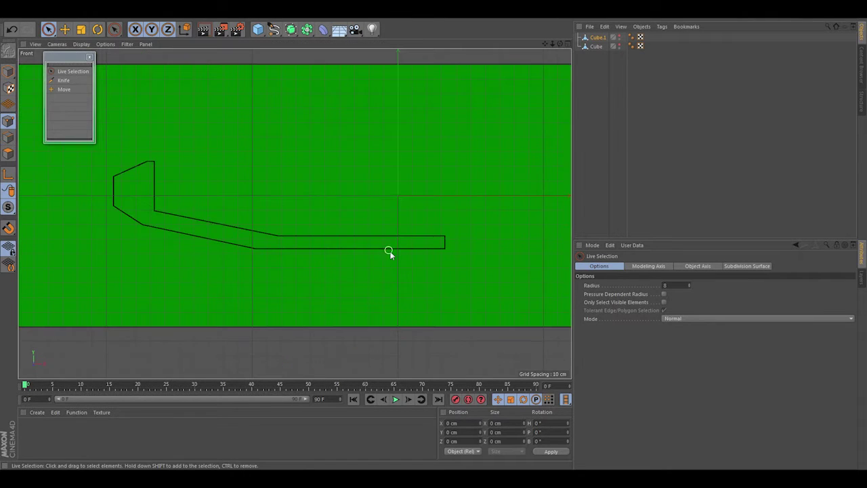
{"action": "left_click", "coordinate": [106, 44]}
{"action": "left_click", "coordinate": [151, 141]}
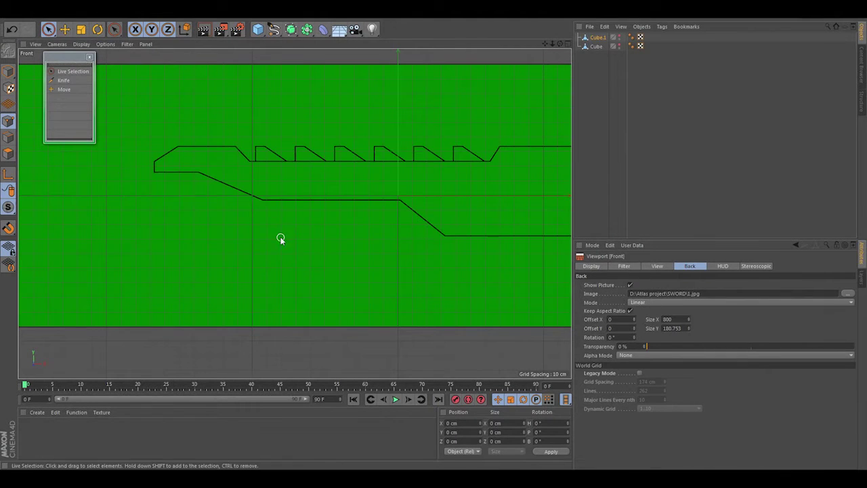
Add a new cube sized roughly to one sword tooth.
{"action": "left_click", "coordinate": [257, 29]}
{"action": "scroll", "coordinate": [339, 172], "scroll_direction": "down", "scroll_amount": 3}
{"action": "mouse_move", "coordinate": [333, 113]}
{"action": "left_mouse_down"}
{"action": "mouse_move", "coordinate": [366, 168]}
{"action": "mouse_move", "coordinate": [292, 144]}
{"action": "left_mouse_up"}
{"action": "scroll", "coordinate": [292, 144], "scroll_direction": "up", "scroll_amount": 3}
{"action": "scroll", "coordinate": [285, 196], "scroll_direction": "up", "scroll_amount": 3}
Make the cube editable and move its top edge and a point to match the tooth's slope.
{"action": "key", "text": "c"}
{"action": "left_click", "coordinate": [220, 183]}
{"action": "scroll", "coordinate": [220, 183], "scroll_direction": "up", "scroll_amount": 3}
{"action": "left_click_drag", "start_coordinate": [247, 271], "coordinate": [249, 235]}
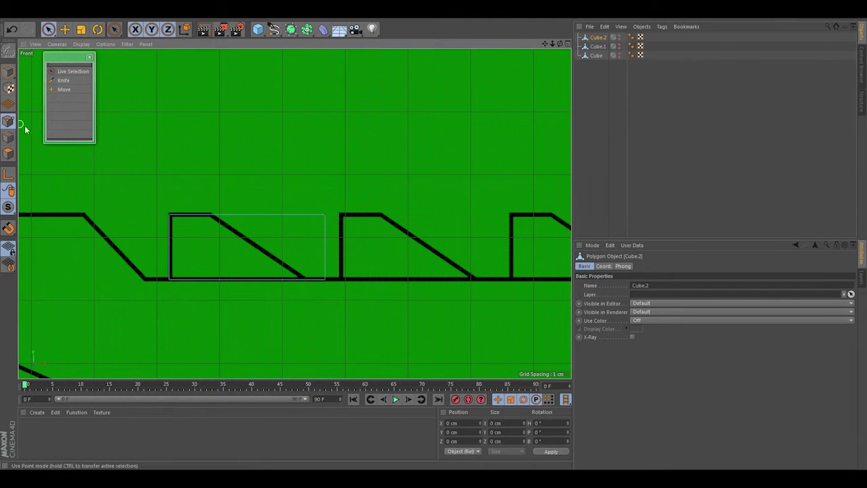
{"action": "left_click_drag", "start_coordinate": [403, 279], "coordinate": [387, 281]}
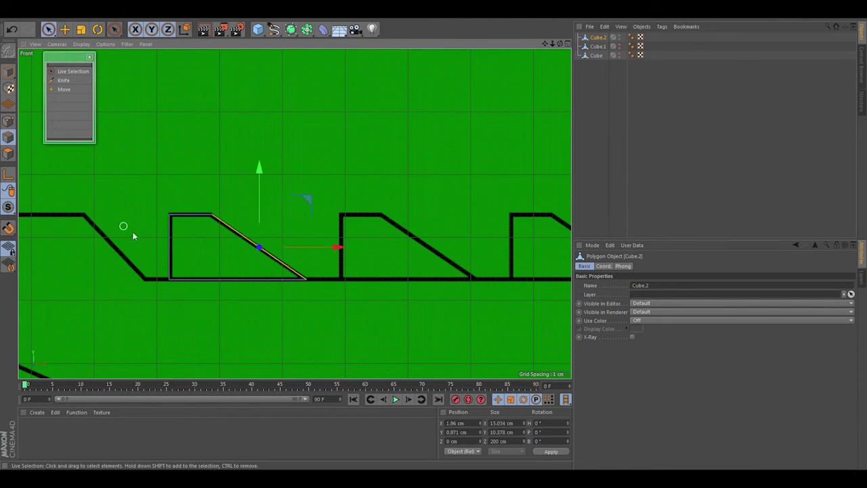
Rename the tooth object to 'TEETH'.
{"action": "double_click", "coordinate": [597, 37]}
{"action": "type", "text": "TEETH"}
{"action": "key", "text": "Return"}
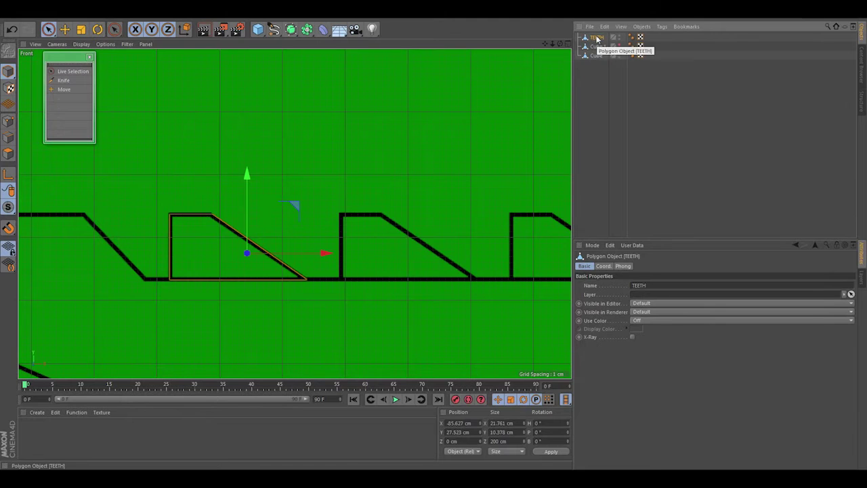
Work through the copies TEETH.1 to TEETH.5 placed along the blade's serrated edge.
{"action": "left_click", "coordinate": [598, 55]}
{"action": "scroll", "coordinate": [339, 203], "scroll_direction": "down", "scroll_amount": 3}
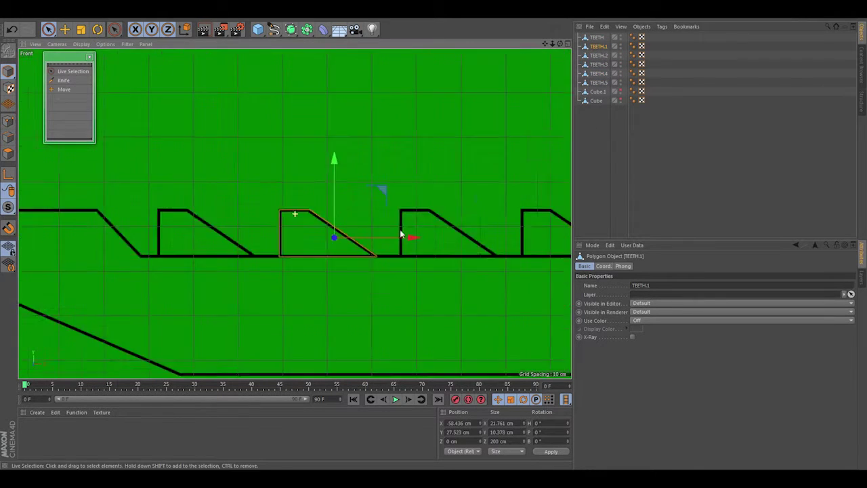
{"action": "scroll", "coordinate": [304, 197], "scroll_direction": "down", "scroll_amount": 3}
{"action": "left_click", "coordinate": [360, 241]}
{"action": "left_click", "coordinate": [420, 240]}
{"action": "left_click", "coordinate": [481, 240]}
{"action": "scroll", "coordinate": [387, 237], "scroll_direction": "up", "scroll_amount": 3}
{"action": "left_click", "coordinate": [388, 238]}
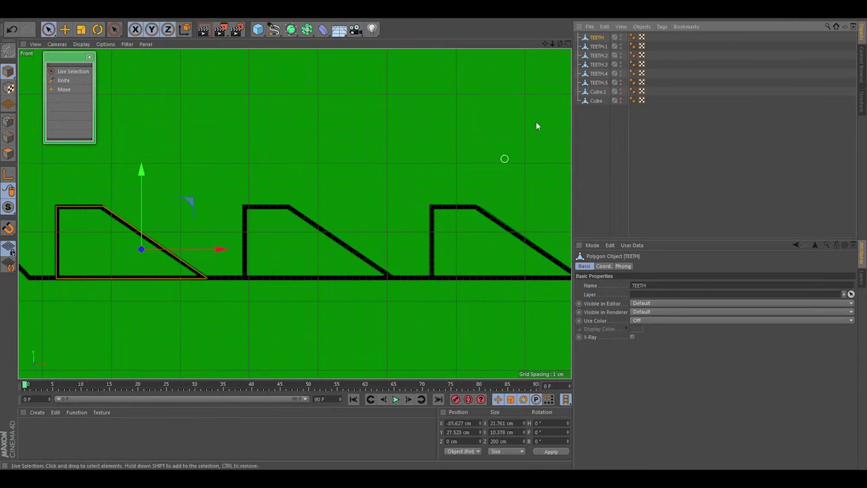
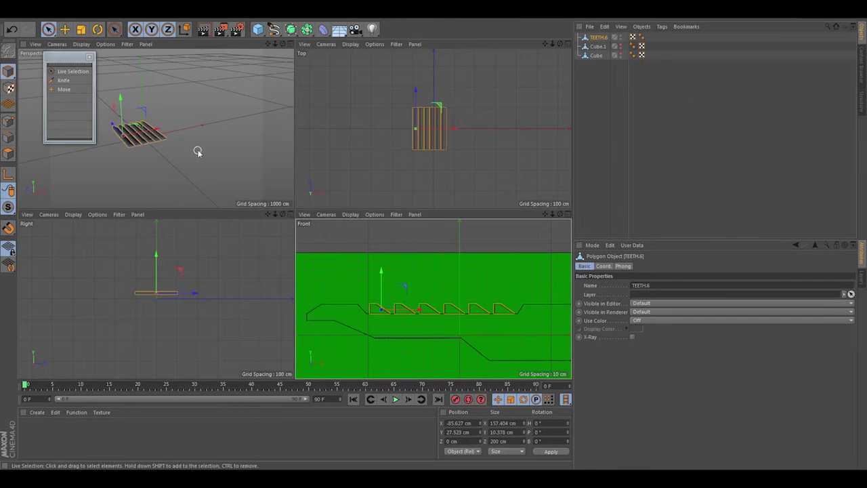
Unhide the sword body and inspect it alongside the teeth in a maximized Perspective view.
{"action": "middle_click", "coordinate": [194, 149]}
{"action": "left_click_drag", "start_coordinate": [287, 189], "coordinate": [269, 155], "text": "alt"}
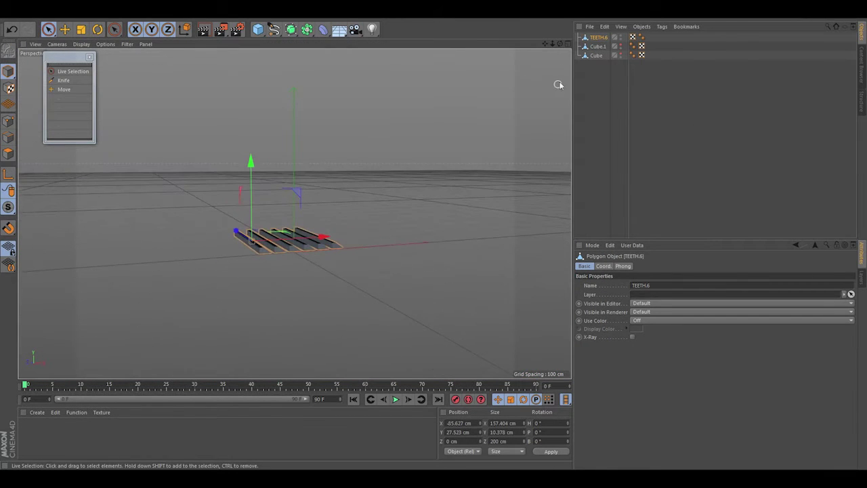
{"action": "left_click", "coordinate": [621, 53]}
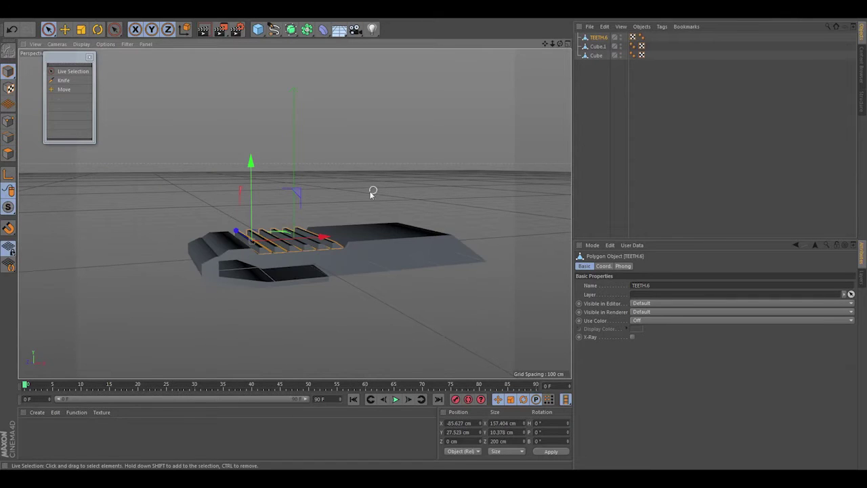
{"action": "left_click_drag", "start_coordinate": [373, 189], "coordinate": [380, 209], "text": "alt"}
{"action": "left_click", "coordinate": [403, 326]}
{"action": "mouse_move", "coordinate": [402, 325]}
{"action": "left_mouse_down", "text": "alt"}
{"action": "mouse_move", "coordinate": [419, 278]}
{"action": "mouse_move", "coordinate": [380, 259]}
{"action": "mouse_move", "coordinate": [349, 269]}
{"action": "mouse_move", "coordinate": [433, 281]}
{"action": "mouse_move", "coordinate": [482, 266]}
{"action": "mouse_move", "coordinate": [400, 251]}
{"action": "mouse_move", "coordinate": [323, 268]}
{"action": "mouse_move", "coordinate": [421, 205]}
{"action": "left_mouse_up", "text": "alt"}
Maximize the Front view and show its Back tab background image settings (Shift+V).
{"action": "middle_click", "coordinate": [460, 151]}
{"action": "middle_click", "coordinate": [442, 284]}
{"action": "scroll", "coordinate": [407, 271], "scroll_direction": "down", "scroll_amount": 3}
{"action": "left_click", "coordinate": [82, 45]}
{"action": "key", "text": "shift+v"}
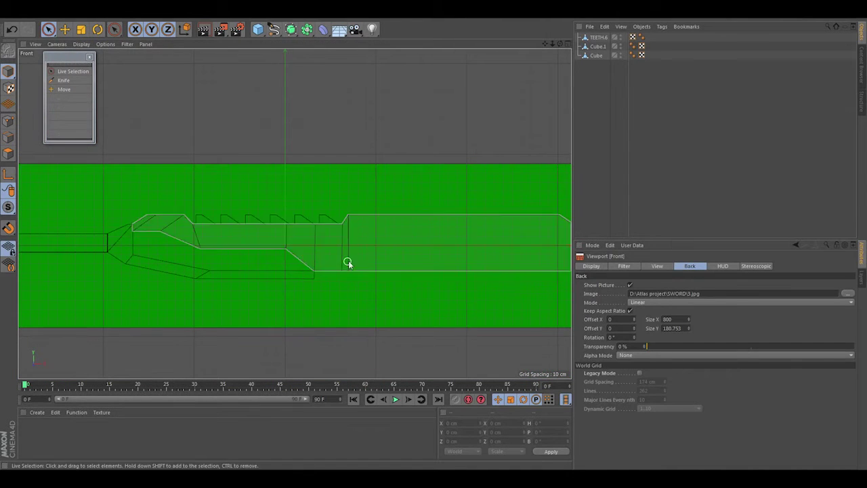
Add a flattened Cube.2 at the blade's left end and check it in Perspective.
{"action": "scroll", "coordinate": [396, 205], "scroll_direction": "down", "scroll_amount": 2}
{"action": "key", "text": "ctrl+v"}
{"action": "scroll", "coordinate": [277, 141], "scroll_direction": "up", "scroll_amount": 3}
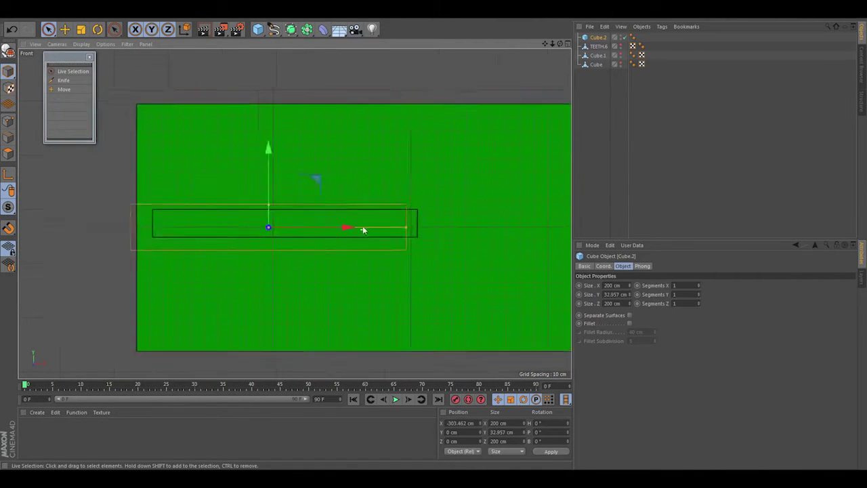
{"action": "scroll", "coordinate": [277, 141], "scroll_direction": "up", "scroll_amount": 2}
{"action": "left_click_drag", "start_coordinate": [277, 145], "coordinate": [151, 232]}
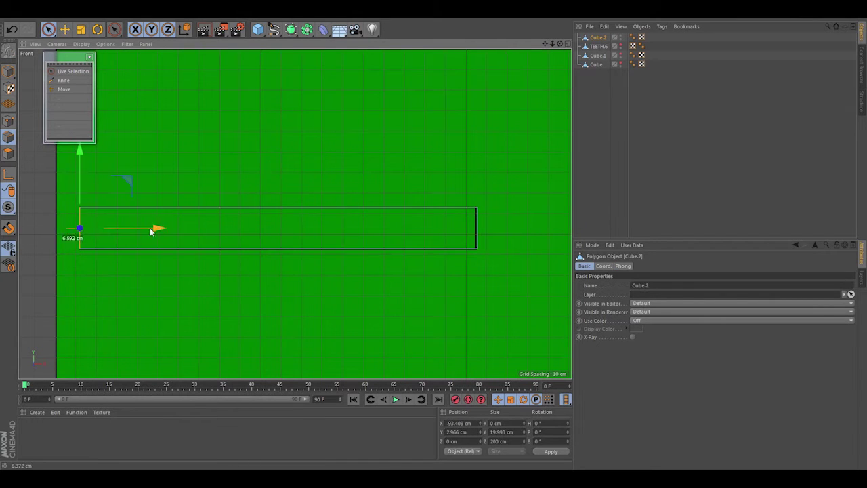
{"action": "key", "text": "F1"}
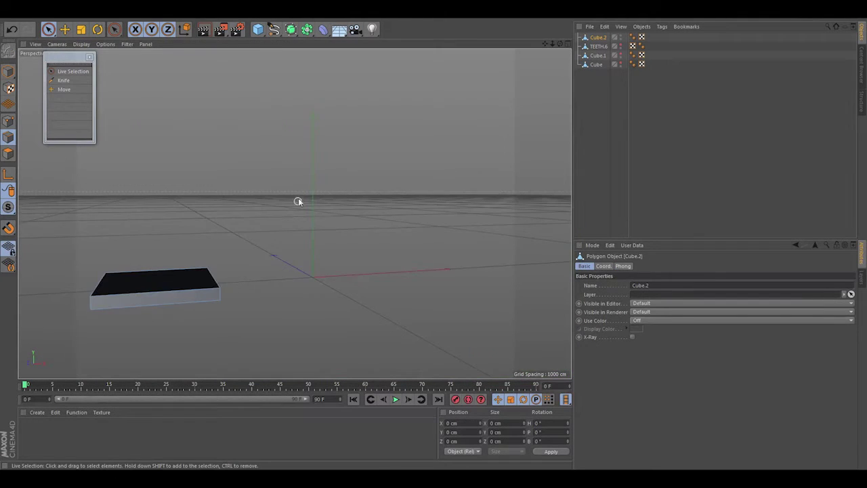
{"action": "middle_click_drag", "start_coordinate": [298, 201], "coordinate": [312, 184], "text": "alt"}
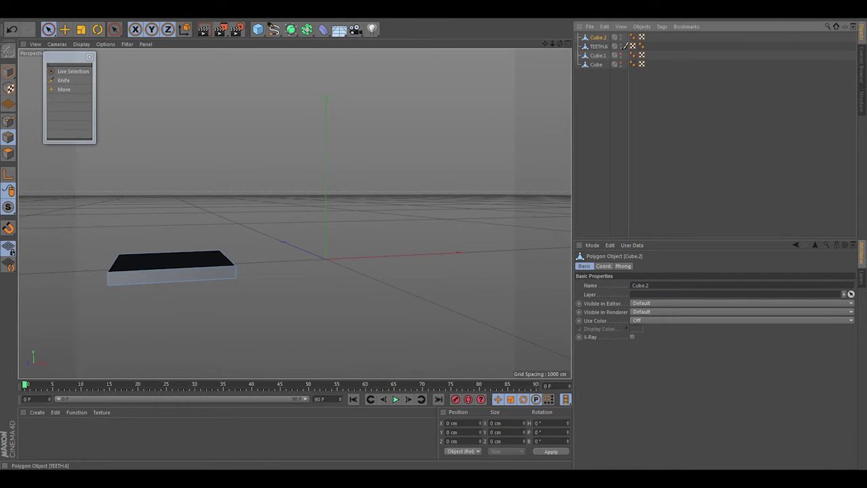
{"action": "mouse_move", "coordinate": [393, 219]}
{"action": "left_mouse_down", "text": "alt"}
{"action": "mouse_move", "coordinate": [437, 278]}
{"action": "mouse_move", "coordinate": [397, 276]}
{"action": "mouse_move", "coordinate": [273, 240]}
{"action": "mouse_move", "coordinate": [377, 262]}
{"action": "left_mouse_up", "text": "alt"}
{"action": "left_click", "coordinate": [602, 84]}
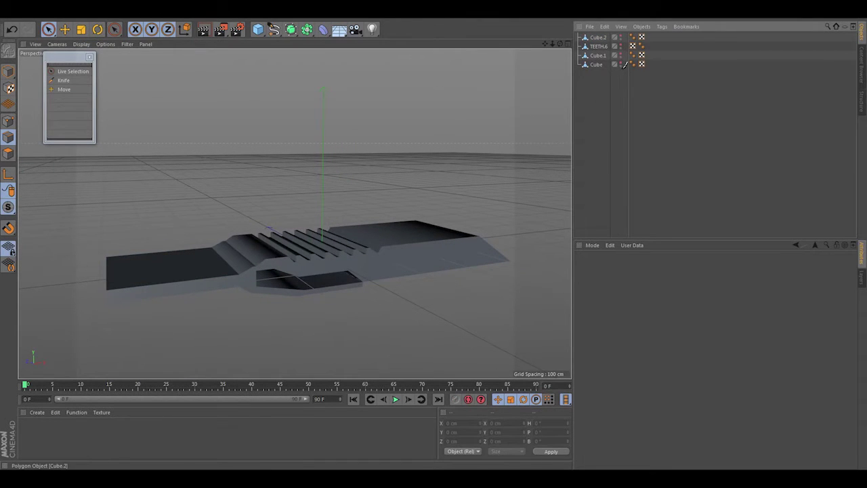
Maximize the Front view with its background reference settings shown.
{"action": "left_click_drag", "start_coordinate": [621, 64], "coordinate": [620, 37]}
{"action": "middle_click", "coordinate": [193, 141]}
{"action": "middle_click", "coordinate": [389, 248]}
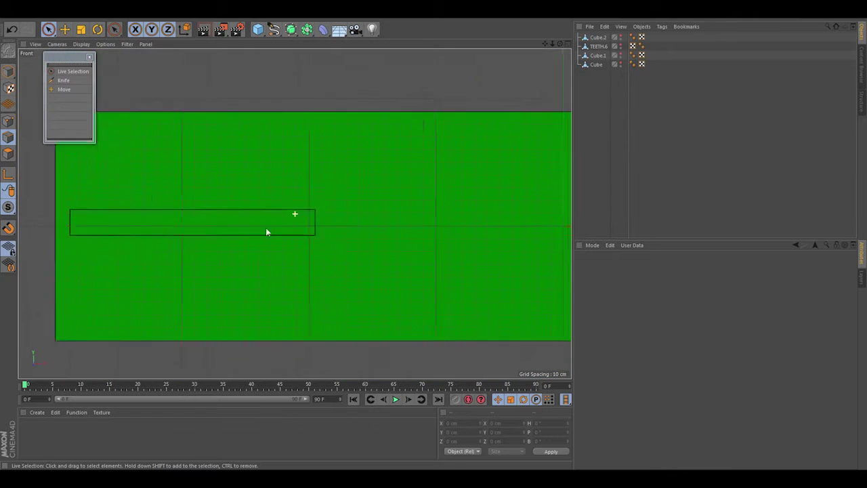
{"action": "scroll", "coordinate": [266, 228], "scroll_direction": "down", "scroll_amount": 3}
{"action": "key", "text": "shift+v"}
{"action": "scroll", "coordinate": [309, 203], "scroll_direction": "up", "scroll_amount": 2}
Add Cube.3, make it editable, and enter Point mode with Live Selection.
{"action": "left_click", "coordinate": [258, 29]}
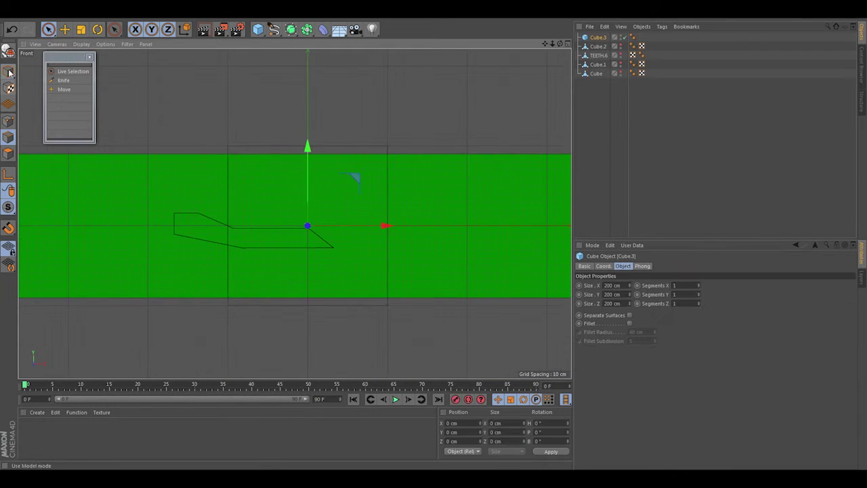
{"action": "key", "text": "c"}
{"action": "key", "text": "o"}
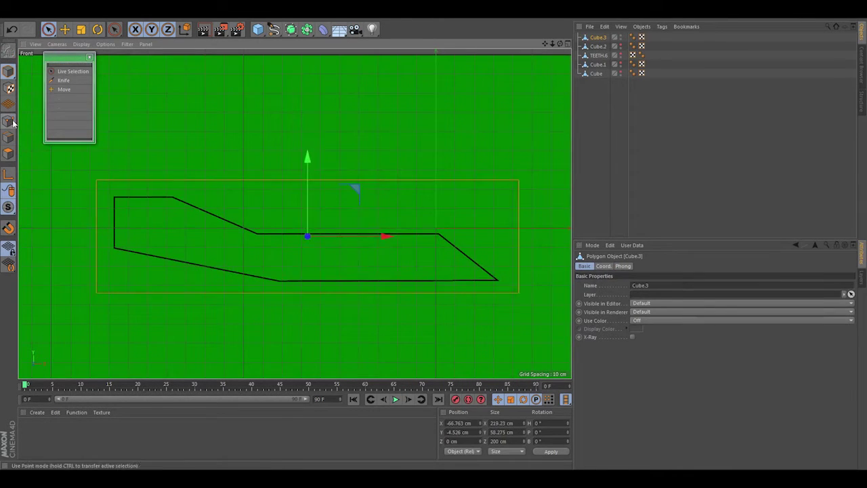
{"action": "scroll", "coordinate": [509, 122], "scroll_direction": "up", "scroll_amount": 2}
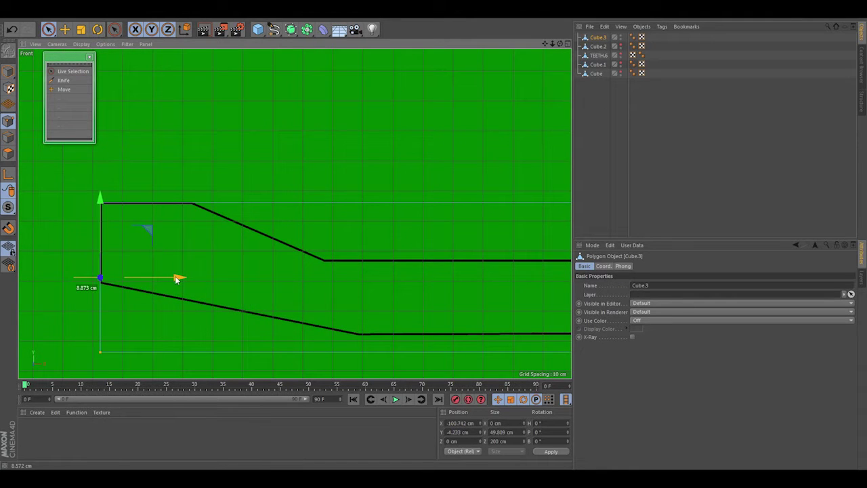
{"action": "scroll", "coordinate": [184, 233], "scroll_direction": "up", "scroll_amount": 1}
{"action": "key", "text": "space"}
Place Cube.3's top-edge points onto the reference outline.
{"action": "left_click", "coordinate": [334, 189]}
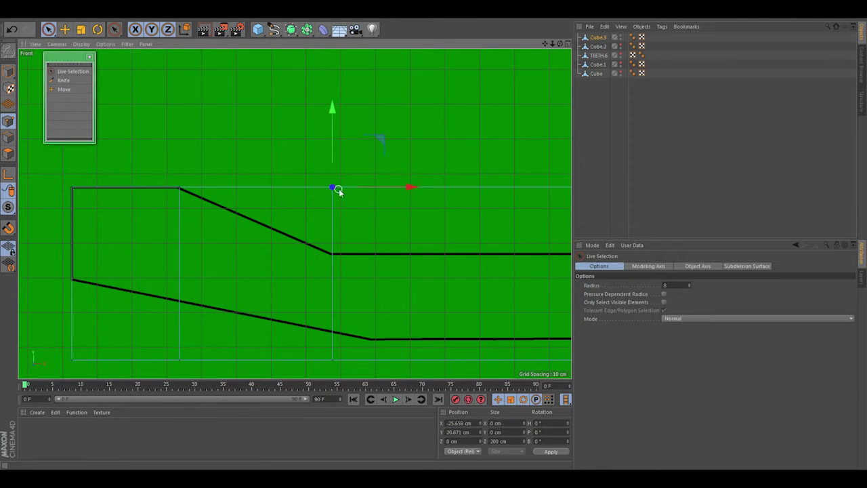
{"action": "scroll", "coordinate": [350, 274], "scroll_direction": "up", "scroll_amount": 3}
{"action": "scroll", "coordinate": [267, 170], "scroll_direction": "down", "scroll_amount": 2}
{"action": "scroll", "coordinate": [407, 258], "scroll_direction": "down", "scroll_amount": 2}
{"action": "left_click", "coordinate": [413, 215]}
{"action": "scroll", "coordinate": [414, 225], "scroll_direction": "up", "scroll_amount": 2}
{"action": "scroll", "coordinate": [380, 250], "scroll_direction": "up", "scroll_amount": 1}
{"action": "scroll", "coordinate": [480, 322], "scroll_direction": "up", "scroll_amount": 2}
{"action": "scroll", "coordinate": [313, 281], "scroll_direction": "down", "scroll_amount": 1}
{"action": "scroll", "coordinate": [242, 255], "scroll_direction": "down", "scroll_amount": 2}
{"action": "scroll", "coordinate": [122, 288], "scroll_direction": "down", "scroll_amount": 1}
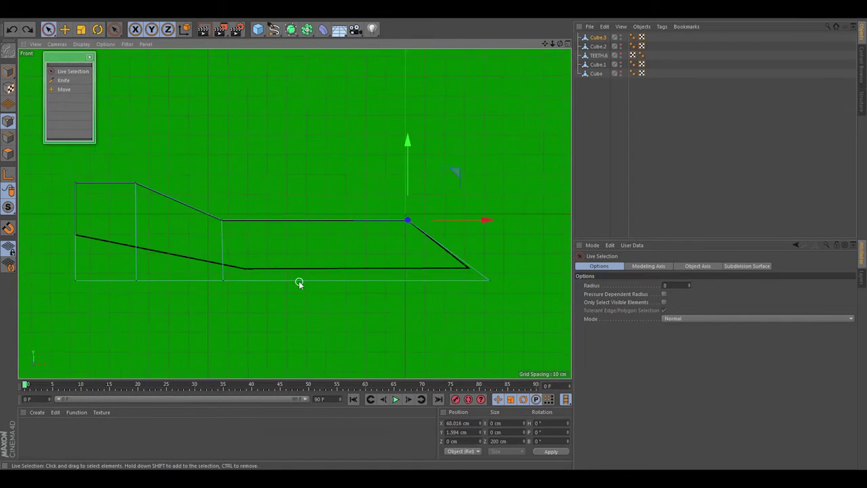
{"action": "scroll", "coordinate": [318, 250], "scroll_direction": "up", "scroll_amount": 2}
{"action": "scroll", "coordinate": [366, 264], "scroll_direction": "down", "scroll_amount": 1}
Move Cube.3's bottom and right-end points onto the angled reference line.
{"action": "left_click", "coordinate": [402, 270]}
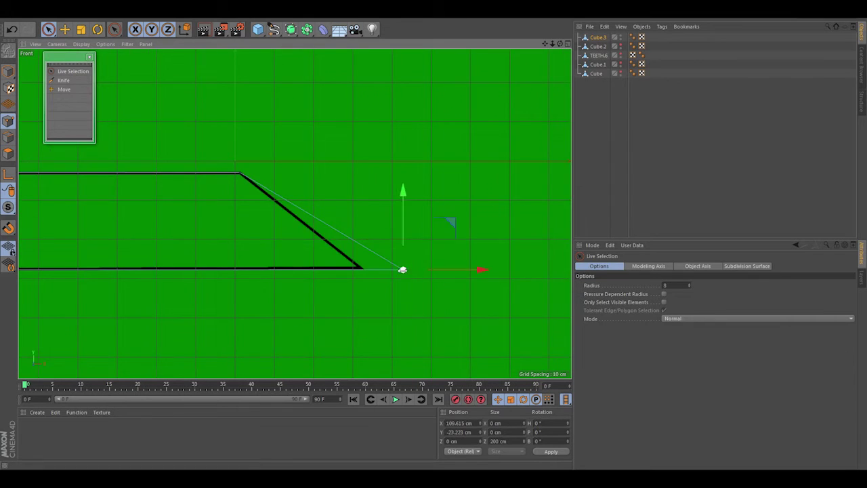
{"action": "left_click", "coordinate": [217, 287]}
{"action": "scroll", "coordinate": [209, 242], "scroll_direction": "up", "scroll_amount": 2}
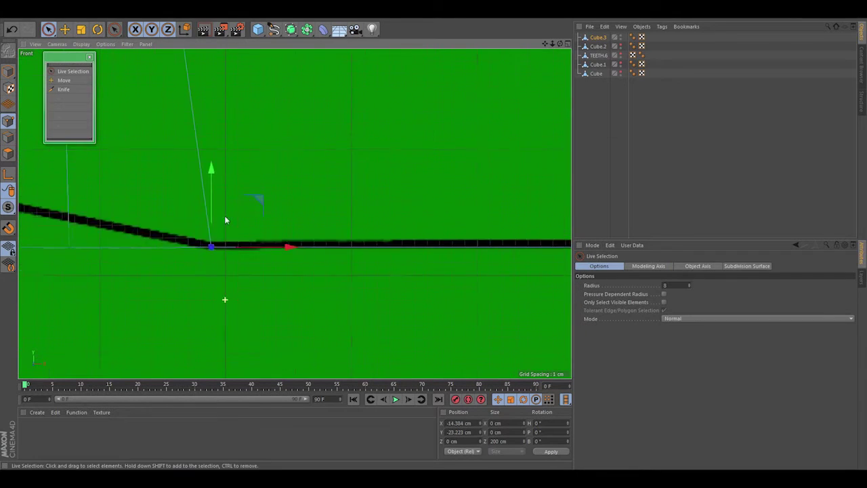
{"action": "scroll", "coordinate": [213, 97], "scroll_direction": "up", "scroll_amount": 2}
{"action": "scroll", "coordinate": [258, 305], "scroll_direction": "down", "scroll_amount": 2}
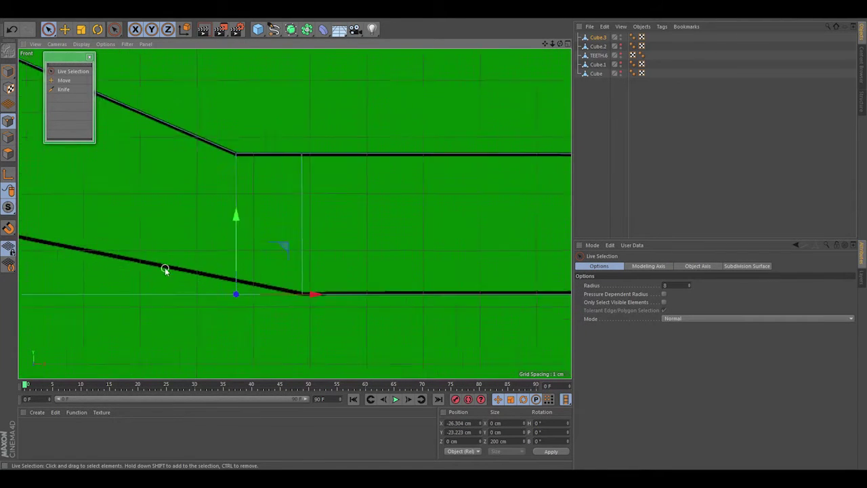
{"action": "left_click_drag", "start_coordinate": [165, 269], "coordinate": [156, 212]}
{"action": "scroll", "coordinate": [325, 347], "scroll_direction": "down", "scroll_amount": 1}
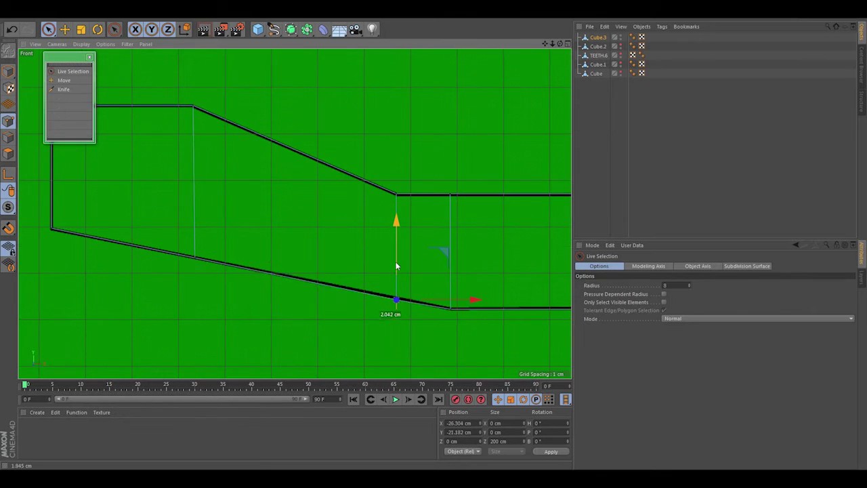
{"action": "left_click", "coordinate": [522, 250]}
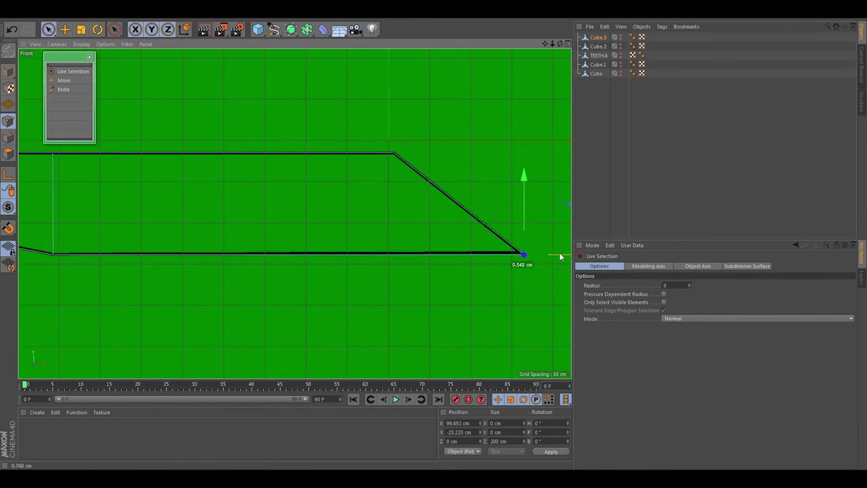
{"action": "key", "text": "F1"}
Scale the selected polygons down to about 77%.
{"action": "scroll", "coordinate": [490, 205], "scroll_direction": "up", "scroll_amount": 3}
{"action": "mouse_move", "coordinate": [490, 206]}
{"action": "left_mouse_down", "text": "alt"}
{"action": "mouse_move", "coordinate": [381, 300]}
{"action": "mouse_move", "coordinate": [364, 251]}
{"action": "left_mouse_up", "text": "alt"}
{"action": "key", "text": "t"}
{"action": "left_click_drag", "start_coordinate": [264, 204], "coordinate": [231, 204]}
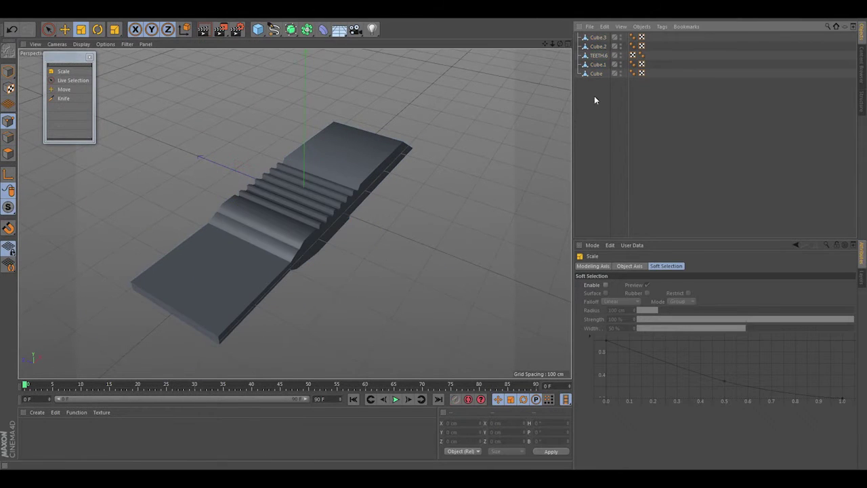
{"action": "key", "text": "ctrl+a"}
{"action": "mouse_move", "coordinate": [372, 166]}
{"action": "left_mouse_down", "text": "alt"}
{"action": "mouse_move", "coordinate": [284, 217]}
{"action": "mouse_move", "coordinate": [208, 188]}
{"action": "mouse_move", "coordinate": [253, 199]}
{"action": "mouse_move", "coordinate": [213, 199]}
{"action": "left_mouse_up", "text": "alt"}
{"action": "key", "text": "F5"}
{"action": "key", "text": "F1"}
Select Cube.1 and apply a command from its context menu.
{"action": "left_click", "coordinate": [598, 64]}
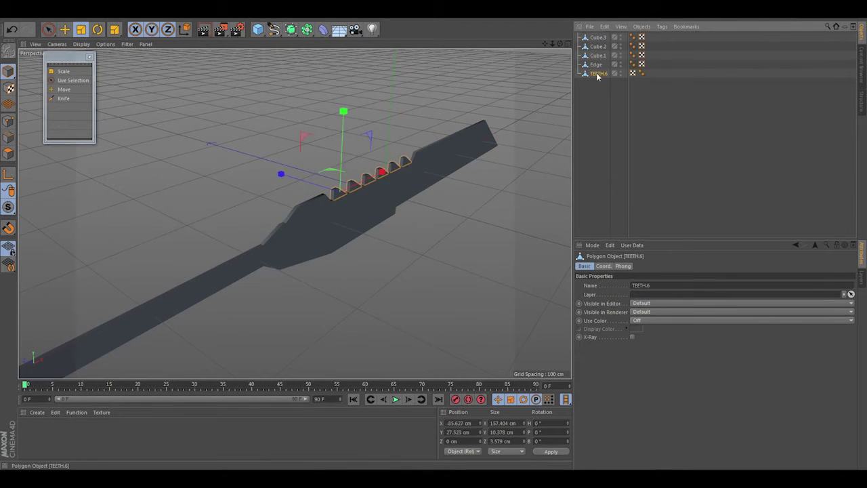
{"action": "right_click", "coordinate": [597, 75]}
{"action": "left_click", "coordinate": [644, 248]}
{"action": "left_click_drag", "start_coordinate": [389, 299], "coordinate": [340, 241], "text": "alt"}
{"action": "key", "text": "t"}
{"action": "key", "text": "ctrl+a"}
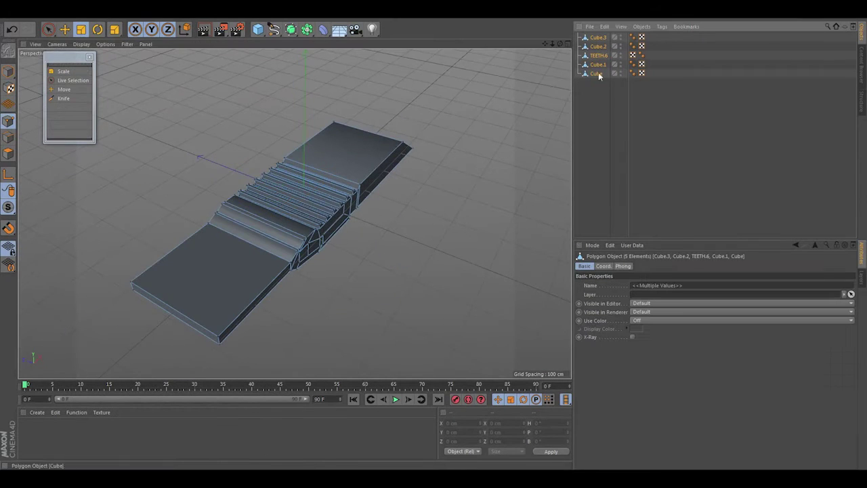
{"action": "mouse_move", "coordinate": [405, 237]}
{"action": "left_mouse_down", "text": "alt"}
{"action": "mouse_move", "coordinate": [315, 179]}
{"action": "mouse_move", "coordinate": [251, 198]}
{"action": "mouse_move", "coordinate": [252, 248]}
{"action": "mouse_move", "coordinate": [344, 243]}
{"action": "left_mouse_up", "text": "alt"}
Move TEETH.6 under Edge and merge them with Connect Objects + Delete.
{"action": "left_click", "coordinate": [597, 74]}
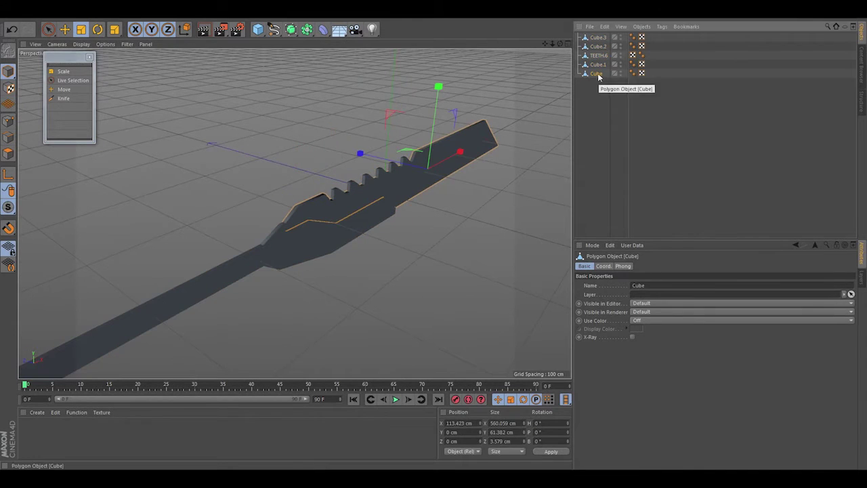
{"action": "type", "text": "Ed"}
{"action": "left_click", "coordinate": [596, 64]}
{"action": "left_click_drag", "start_coordinate": [607, 82], "coordinate": [598, 77]}
{"action": "right_click", "coordinate": [595, 76]}
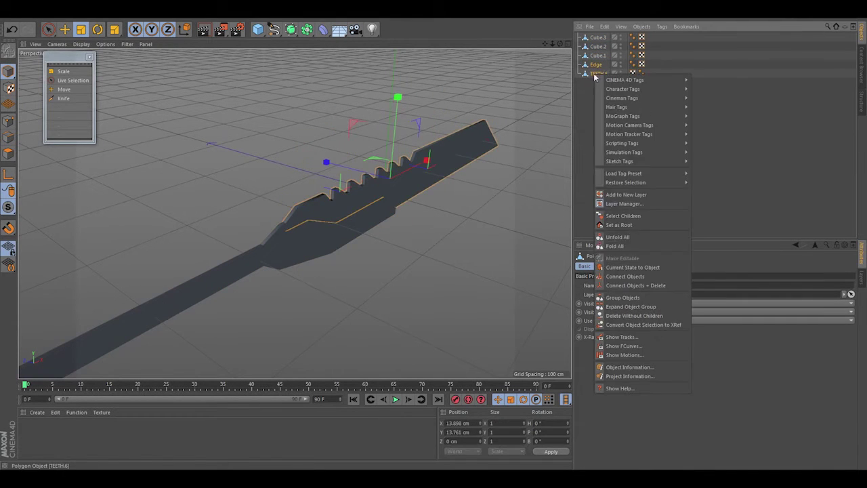
{"action": "left_click", "coordinate": [647, 285]}
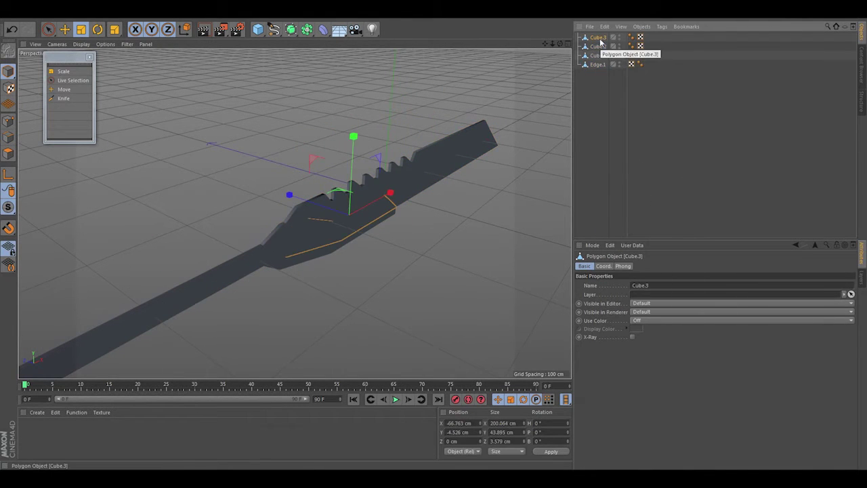
Scale Cube.1 along Z to about 19.427 cm deep.
{"action": "mouse_move", "coordinate": [363, 278]}
{"action": "left_mouse_down", "text": "alt"}
{"action": "mouse_move", "coordinate": [226, 248]}
{"action": "mouse_move", "coordinate": [319, 248]}
{"action": "mouse_move", "coordinate": [226, 252]}
{"action": "left_mouse_up", "text": "alt"}
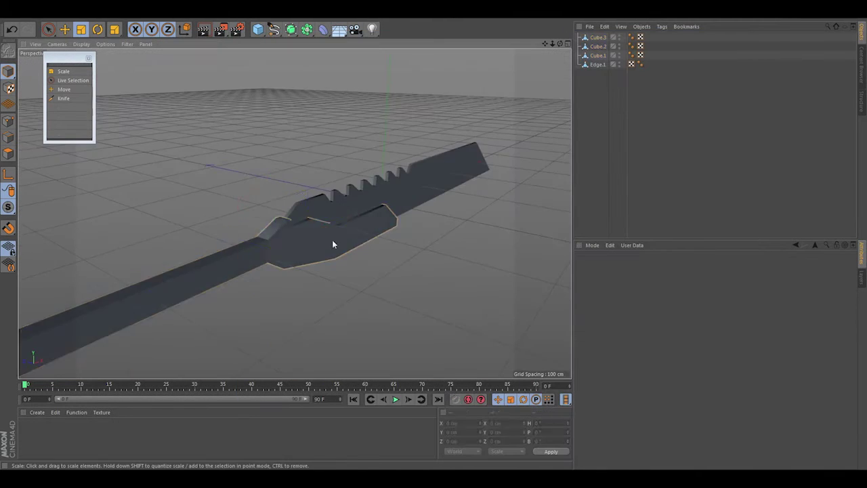
{"action": "left_click_drag", "start_coordinate": [265, 208], "coordinate": [224, 212]}
{"action": "left_click_drag", "start_coordinate": [224, 212], "coordinate": [167, 252], "text": "alt"}
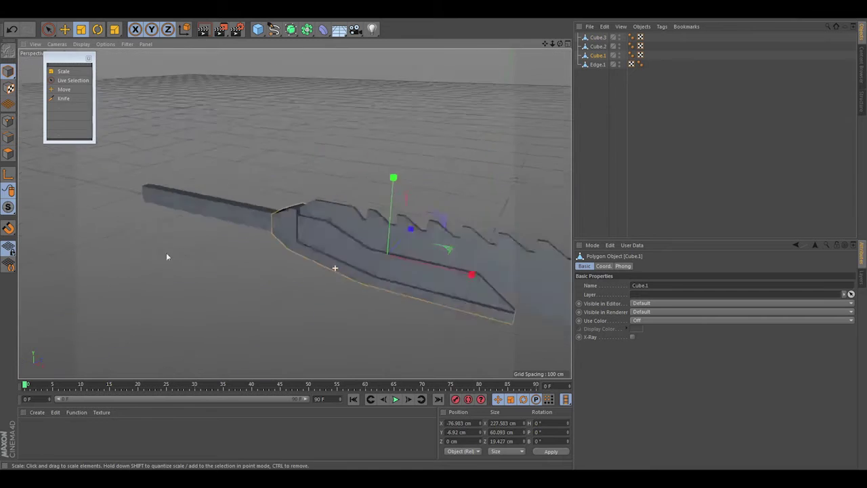
{"action": "right_click_drag", "start_coordinate": [166, 252], "coordinate": [292, 248], "text": "alt"}
{"action": "mouse_move", "coordinate": [292, 248]}
{"action": "left_mouse_down", "text": "alt"}
{"action": "mouse_move", "coordinate": [353, 211]}
{"action": "mouse_move", "coordinate": [294, 263]}
{"action": "mouse_move", "coordinate": [599, 38]}
{"action": "left_mouse_up", "text": "alt"}
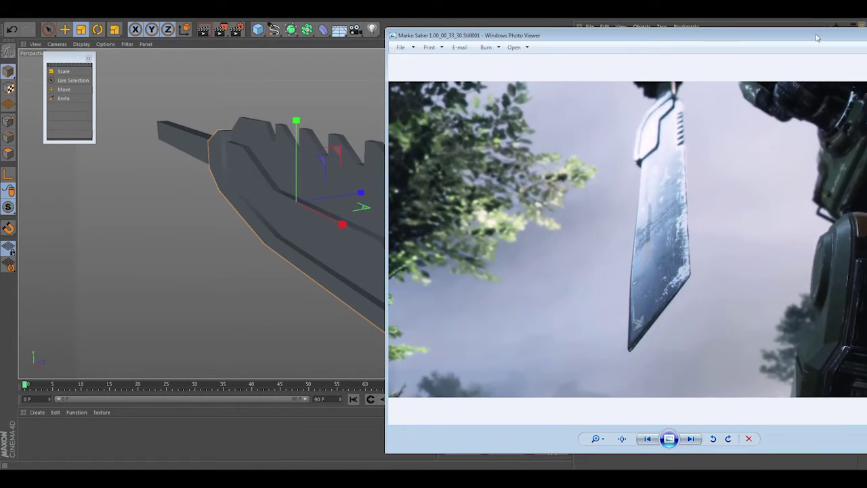
Hide the reference image and select Cube.1's bottom blade edge with Live Selection.
{"action": "left_click", "coordinate": [817, 38]}
{"action": "scroll", "coordinate": [362, 198], "scroll_direction": "up", "scroll_amount": 3}
{"action": "scroll", "coordinate": [228, 271], "scroll_direction": "up", "scroll_amount": 3}
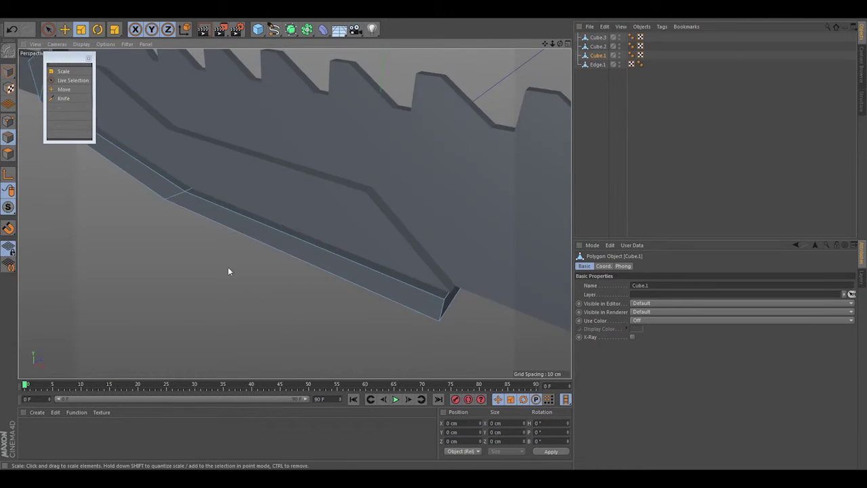
{"action": "scroll", "coordinate": [227, 271], "scroll_direction": "down", "scroll_amount": 3}
{"action": "key", "text": "space"}
{"action": "left_click", "coordinate": [388, 325]}
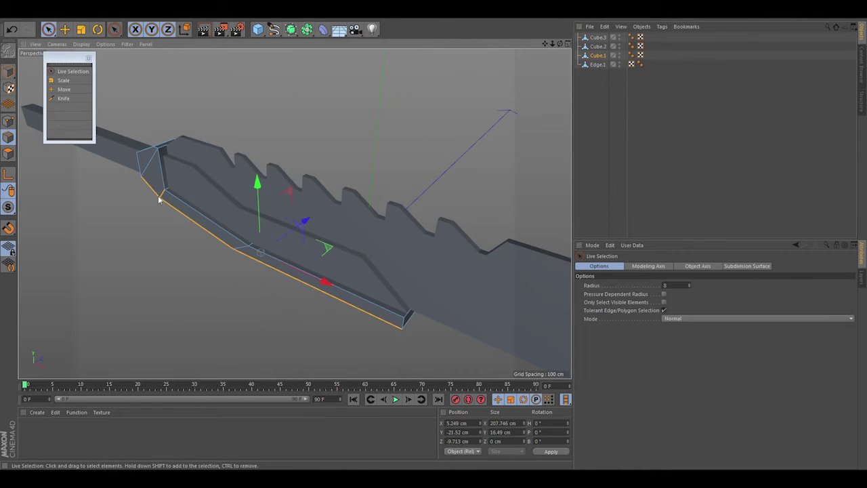
{"action": "key", "text": "alt+Tab"}
{"action": "key", "text": "alt+Tab"}
{"action": "mouse_move", "coordinate": [181, 160]}
{"action": "left_mouse_down", "text": "alt"}
{"action": "mouse_move", "coordinate": [352, 160]}
{"action": "mouse_move", "coordinate": [397, 291]}
{"action": "mouse_move", "coordinate": [372, 265]}
{"action": "mouse_move", "coordinate": [382, 251]}
{"action": "mouse_move", "coordinate": [375, 312]}
{"action": "mouse_move", "coordinate": [409, 286]}
{"action": "mouse_move", "coordinate": [394, 331]}
{"action": "mouse_move", "coordinate": [371, 299]}
{"action": "mouse_move", "coordinate": [316, 311]}
{"action": "mouse_move", "coordinate": [325, 250]}
{"action": "mouse_move", "coordinate": [285, 280]}
{"action": "mouse_move", "coordinate": [293, 273]}
{"action": "left_mouse_up", "text": "alt"}
{"action": "scroll", "coordinate": [372, 288], "scroll_direction": "up", "scroll_amount": 3}
Bevel the selected edge as a Chamfer with 1.4 cm offset and 3 subdivisions.
{"action": "mouse_move", "coordinate": [319, 332]}
{"action": "left_mouse_down", "text": "alt"}
{"action": "mouse_move", "coordinate": [358, 209]}
{"action": "mouse_move", "coordinate": [371, 210]}
{"action": "mouse_move", "coordinate": [348, 217]}
{"action": "mouse_move", "coordinate": [383, 226]}
{"action": "mouse_move", "coordinate": [308, 188]}
{"action": "mouse_move", "coordinate": [352, 204]}
{"action": "left_mouse_up", "text": "alt"}
{"action": "type", "text": "ms"}
{"action": "type", "text": "3"}
{"action": "key", "text": "Return"}
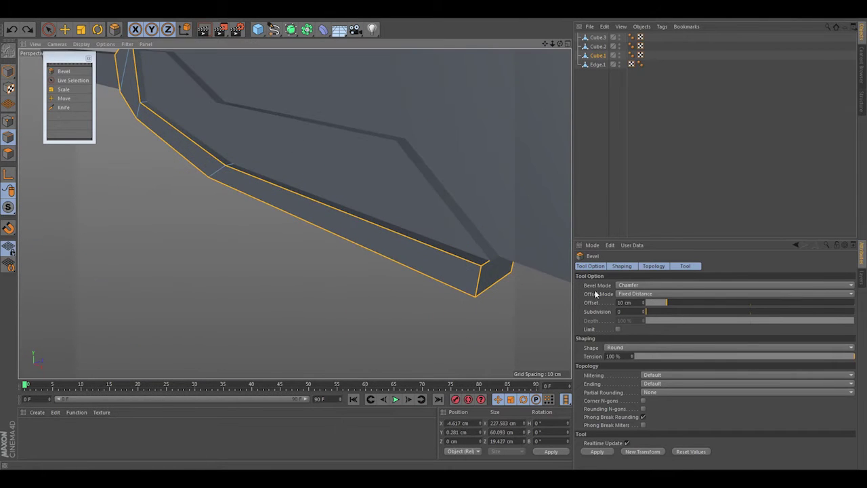
{"action": "left_click_drag", "start_coordinate": [664, 305], "coordinate": [647, 305]}
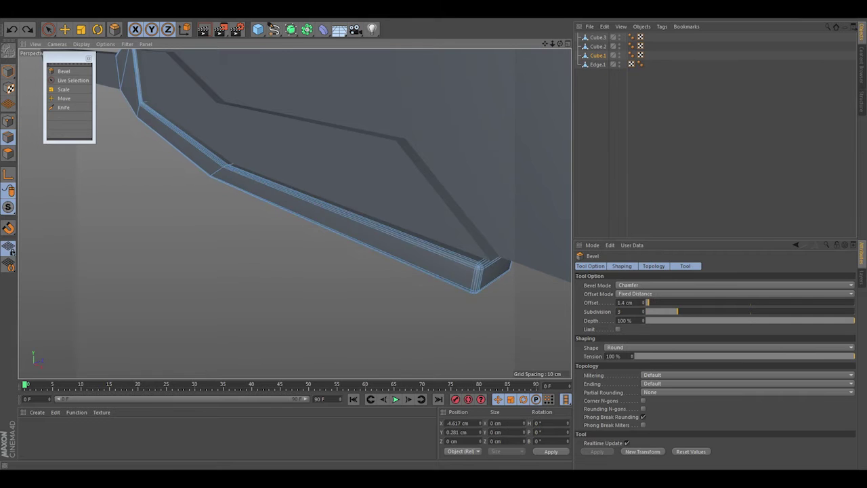
{"action": "left_click_drag", "start_coordinate": [305, 203], "coordinate": [368, 236], "text": "alt"}
Select an edge loop on Cube.3's lower bar.
{"action": "key", "text": "space"}
{"action": "left_click", "coordinate": [598, 46]}
{"action": "left_click_drag", "start_coordinate": [477, 168], "coordinate": [408, 188], "text": "alt"}
{"action": "left_click", "coordinate": [395, 258]}
{"action": "left_click_drag", "start_coordinate": [395, 258], "coordinate": [349, 235], "text": "alt"}
{"action": "mouse_move", "coordinate": [246, 176]}
{"action": "left_mouse_down", "text": "alt"}
{"action": "mouse_move", "coordinate": [286, 224]}
{"action": "mouse_move", "coordinate": [280, 180]}
{"action": "mouse_move", "coordinate": [406, 222]}
{"action": "mouse_move", "coordinate": [278, 199]}
{"action": "mouse_move", "coordinate": [282, 185]}
{"action": "mouse_move", "coordinate": [116, 314]}
{"action": "mouse_move", "coordinate": [429, 234]}
{"action": "mouse_move", "coordinate": [339, 262]}
{"action": "mouse_move", "coordinate": [433, 355]}
{"action": "left_mouse_up", "text": "alt"}
{"action": "scroll", "coordinate": [301, 225], "scroll_direction": "up", "scroll_amount": 3}
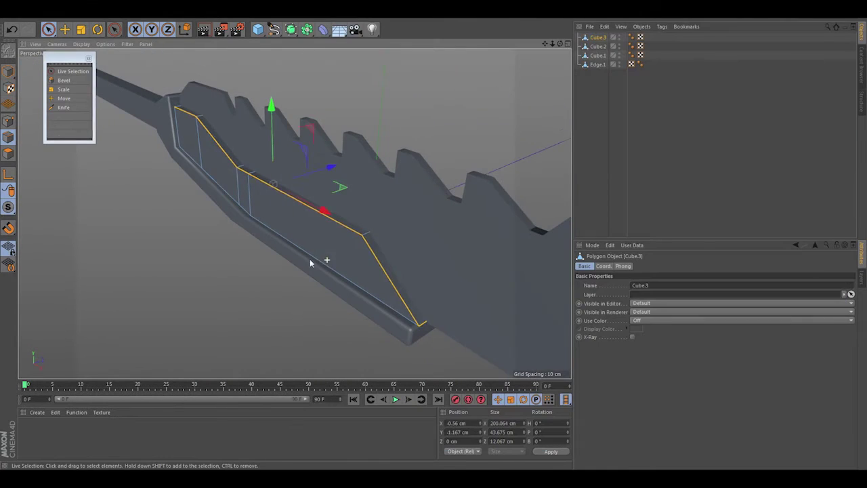
Bevel the selected edges of the lower bar Cube.3 to round them off.
{"action": "key", "text": "m"}
{"action": "key", "text": "s"}
{"action": "mouse_move", "coordinate": [310, 259]}
{"action": "left_mouse_down"}
{"action": "mouse_move", "coordinate": [342, 277]}
{"action": "mouse_move", "coordinate": [343, 246]}
{"action": "left_mouse_up"}
{"action": "key", "text": "ctrl+z"}
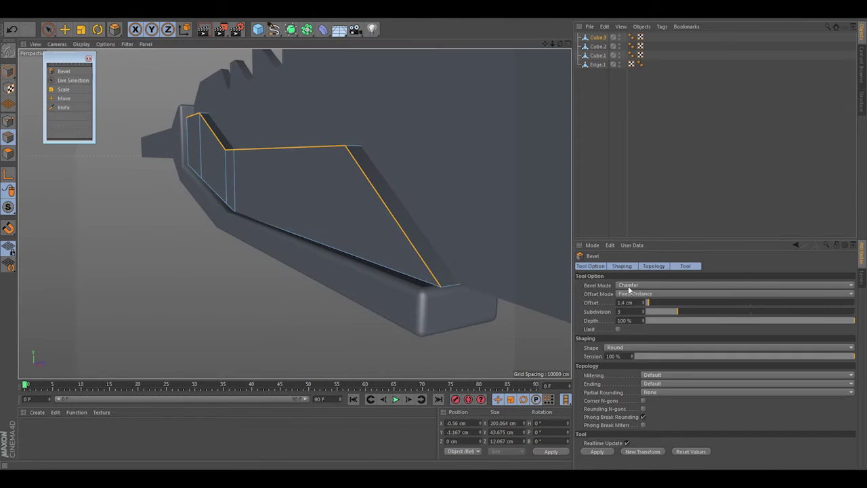
Nudge the bevelled bar Cube.3 about 1 cm along X with the Move tool.
{"action": "left_click_drag", "start_coordinate": [566, 361], "coordinate": [362, 273], "text": "alt"}
{"action": "key", "text": "e"}
{"action": "left_click_drag", "start_coordinate": [253, 259], "coordinate": [359, 192], "text": "alt"}
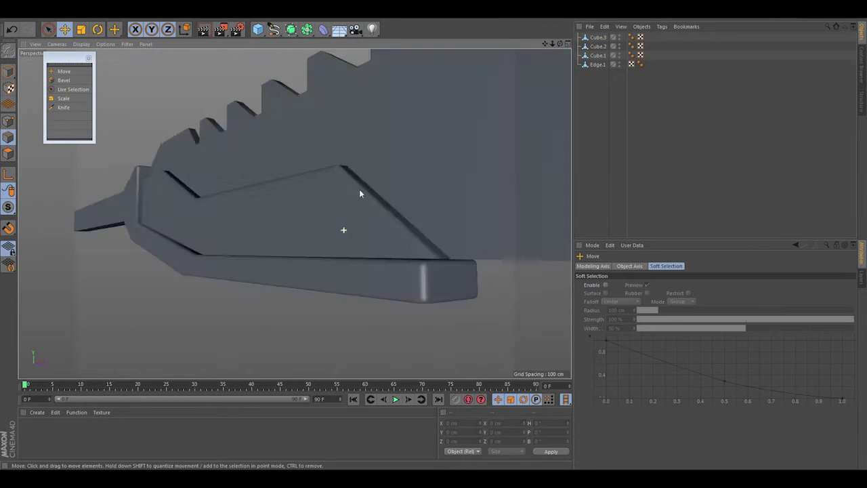
{"action": "left_click", "coordinate": [154, 207]}
{"action": "left_click_drag", "start_coordinate": [154, 208], "coordinate": [343, 301], "text": "alt"}
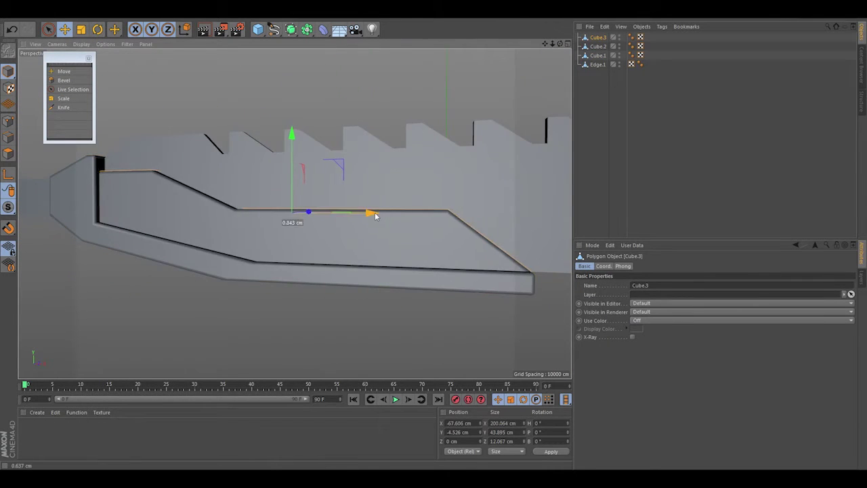
{"action": "scroll", "coordinate": [343, 301], "scroll_direction": "up", "scroll_amount": 3}
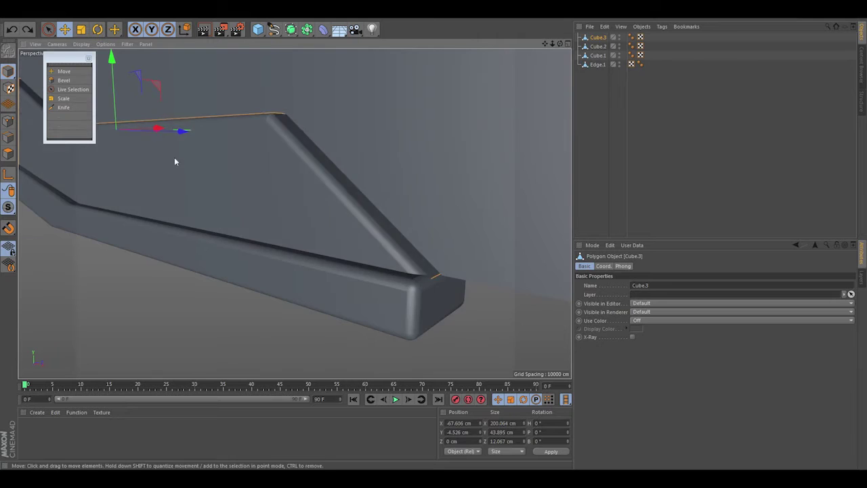
{"action": "left_click_drag", "start_coordinate": [160, 130], "coordinate": [169, 135]}
{"action": "left_click", "coordinate": [165, 302]}
{"action": "scroll", "coordinate": [265, 269], "scroll_direction": "up", "scroll_amount": 3}
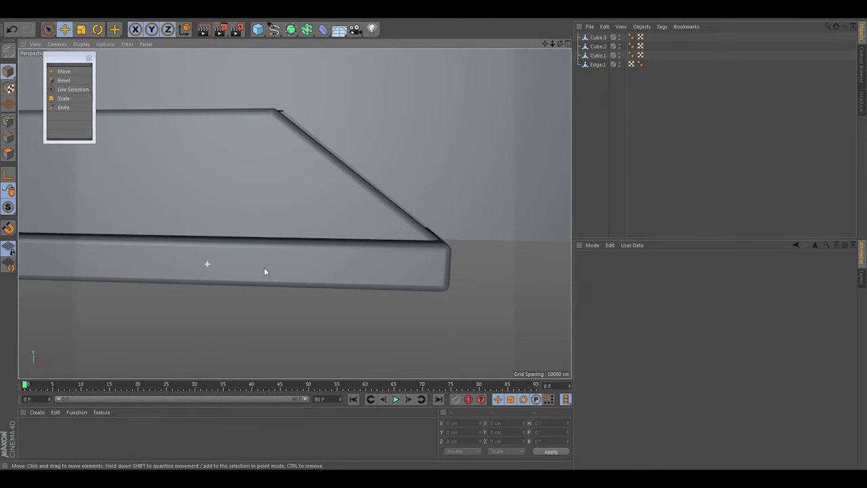
{"action": "scroll", "coordinate": [313, 261], "scroll_direction": "down", "scroll_amount": 3}
Move the lower bar and the angular frame piece Cube.1 together about 1.2 cm.
{"action": "left_click", "coordinate": [314, 261]}
{"action": "left_click", "coordinate": [314, 260]}
{"action": "scroll", "coordinate": [292, 230], "scroll_direction": "up", "scroll_amount": 3}
{"action": "scroll", "coordinate": [265, 224], "scroll_direction": "up", "scroll_amount": 3}
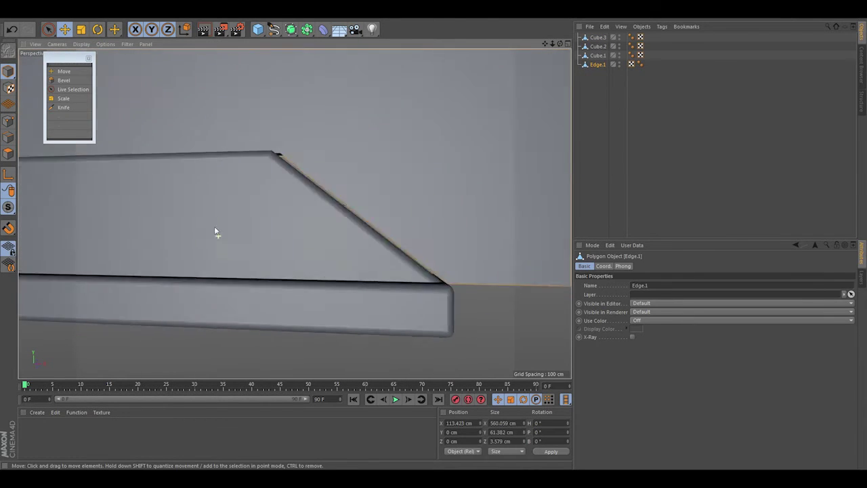
{"action": "scroll", "coordinate": [319, 335], "scroll_direction": "down", "scroll_amount": 3}
{"action": "scroll", "coordinate": [209, 218], "scroll_direction": "down", "scroll_amount": 3}
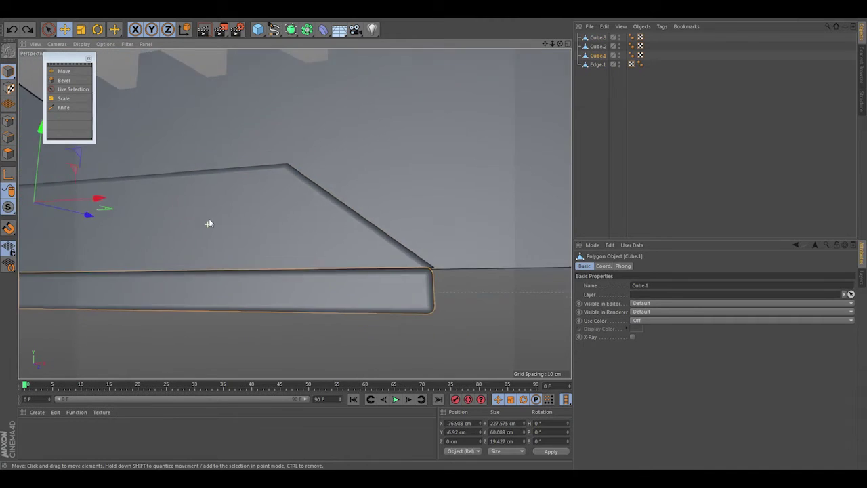
{"action": "left_click", "coordinate": [66, 267]}
{"action": "scroll", "coordinate": [280, 298], "scroll_direction": "up", "scroll_amount": 3}
{"action": "mouse_move", "coordinate": [326, 282]}
{"action": "left_mouse_down", "text": "alt"}
{"action": "mouse_move", "coordinate": [146, 220]}
{"action": "mouse_move", "coordinate": [70, 163]}
{"action": "left_mouse_up", "text": "alt"}
{"action": "left_click", "coordinate": [163, 310]}
Select the serrated blade Edge.1 for element editing and orbit around its edge.
{"action": "scroll", "coordinate": [211, 319], "scroll_direction": "down", "scroll_amount": 3}
{"action": "left_click_drag", "start_coordinate": [210, 319], "coordinate": [170, 267], "text": "alt"}
{"action": "scroll", "coordinate": [314, 278], "scroll_direction": "down", "scroll_amount": 3}
{"action": "left_click_drag", "start_coordinate": [315, 278], "coordinate": [291, 203], "text": "alt"}
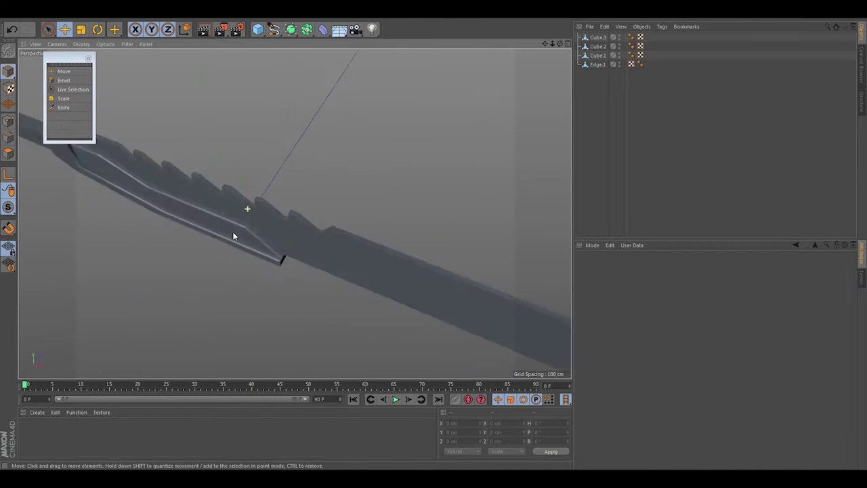
{"action": "left_click_drag", "start_coordinate": [233, 235], "coordinate": [61, 91], "text": "alt"}
{"action": "left_click", "coordinate": [60, 92]}
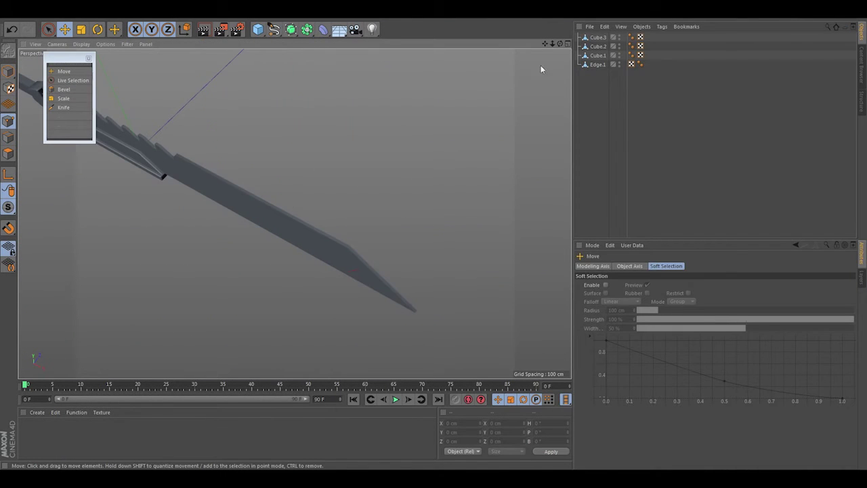
{"action": "left_click", "coordinate": [406, 306]}
{"action": "scroll", "coordinate": [430, 280], "scroll_direction": "up", "scroll_amount": 3}
{"action": "scroll", "coordinate": [381, 284], "scroll_direction": "up", "scroll_amount": 3}
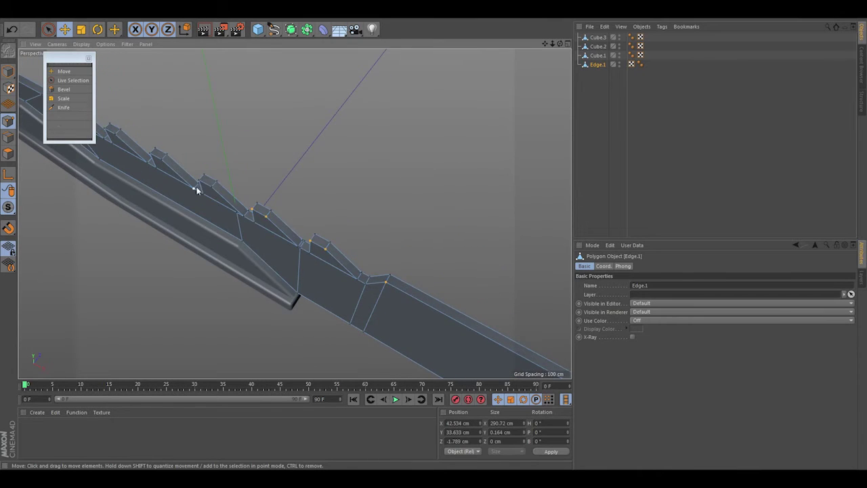
{"action": "left_click_drag", "start_coordinate": [196, 190], "coordinate": [270, 244], "text": "alt"}
{"action": "mouse_move", "coordinate": [138, 180]}
{"action": "left_mouse_down", "text": "alt"}
{"action": "mouse_move", "coordinate": [250, 248]}
{"action": "mouse_move", "coordinate": [291, 261]}
{"action": "left_mouse_up", "text": "alt"}
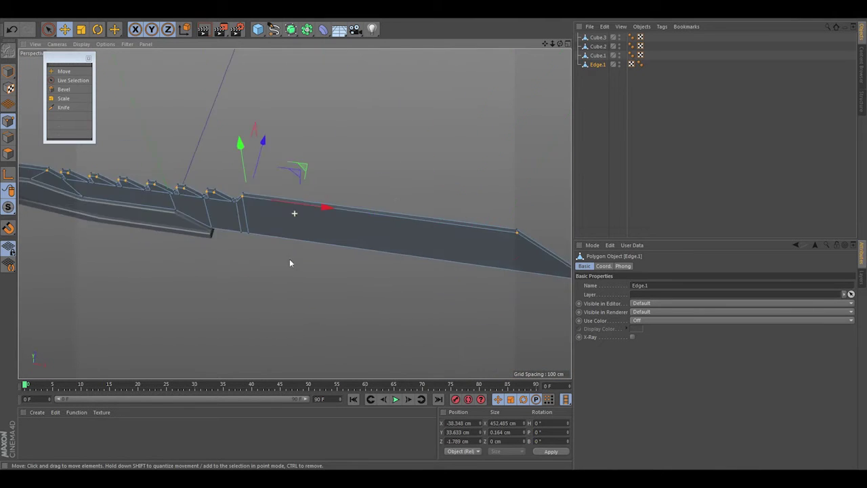
Check Edge.1's serrated edge points in the Top view and close perspective angles.
{"action": "key", "text": "F2"}
{"action": "scroll", "coordinate": [340, 169], "scroll_direction": "up", "scroll_amount": 3}
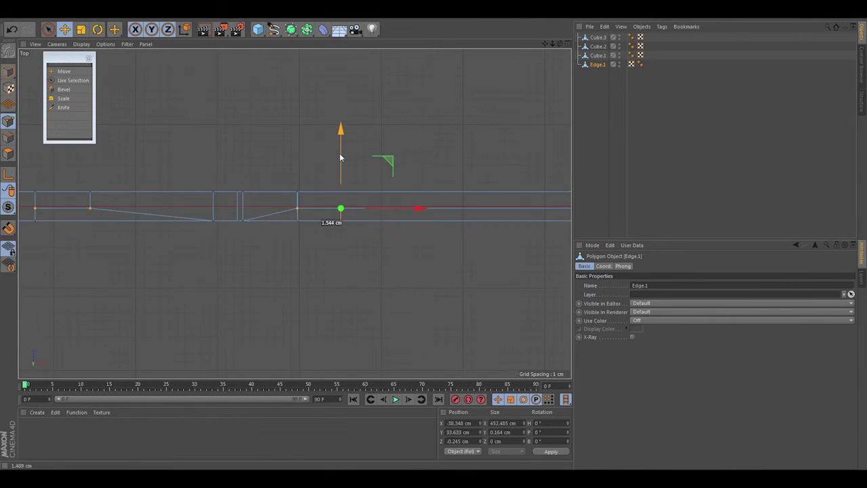
{"action": "middle_click", "coordinate": [351, 181]}
{"action": "middle_click", "coordinate": [199, 175]}
{"action": "mouse_move", "coordinate": [265, 262]}
{"action": "left_mouse_down", "text": "alt"}
{"action": "mouse_move", "coordinate": [397, 314]}
{"action": "mouse_move", "coordinate": [347, 246]}
{"action": "left_mouse_up", "text": "alt"}
{"action": "scroll", "coordinate": [267, 185], "scroll_direction": "down", "scroll_amount": 2}
{"action": "scroll", "coordinate": [267, 205], "scroll_direction": "down", "scroll_amount": 1}
{"action": "scroll", "coordinate": [314, 279], "scroll_direction": "down", "scroll_amount": 1}
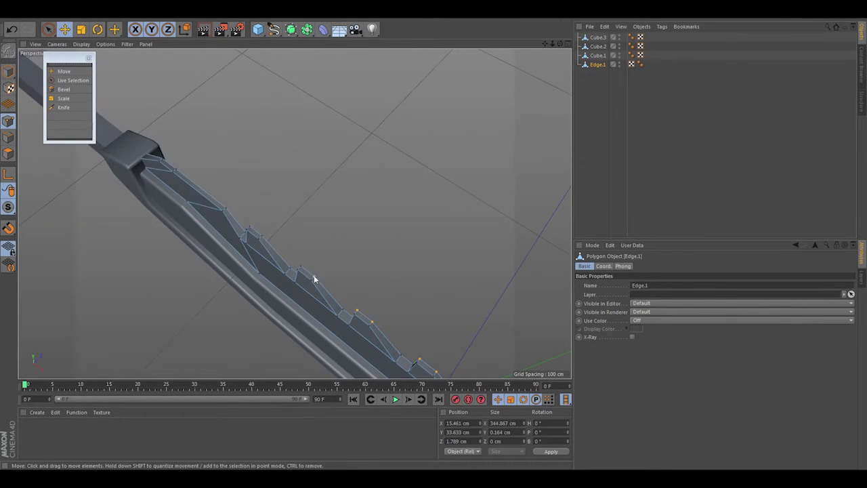
{"action": "mouse_move", "coordinate": [172, 164]}
{"action": "left_mouse_down", "text": "alt"}
{"action": "mouse_move", "coordinate": [330, 184]}
{"action": "mouse_move", "coordinate": [388, 213]}
{"action": "left_mouse_up", "text": "alt"}
{"action": "key", "text": "F2"}
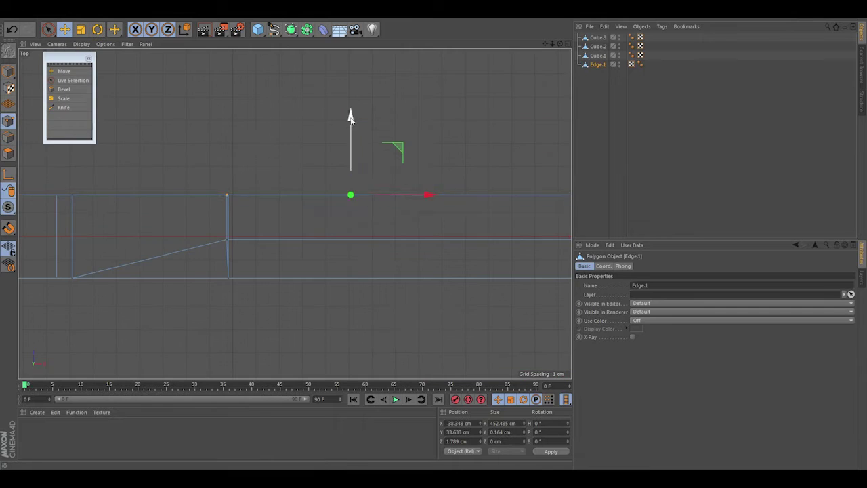
{"action": "middle_click", "coordinate": [252, 194]}
{"action": "middle_click", "coordinate": [252, 194]}
{"action": "mouse_move", "coordinate": [383, 294]}
{"action": "left_mouse_down", "text": "alt"}
{"action": "mouse_move", "coordinate": [432, 174]}
{"action": "mouse_move", "coordinate": [446, 169]}
{"action": "mouse_move", "coordinate": [418, 205]}
{"action": "mouse_move", "coordinate": [339, 201]}
{"action": "mouse_move", "coordinate": [450, 179]}
{"action": "mouse_move", "coordinate": [483, 207]}
{"action": "mouse_move", "coordinate": [519, 215]}
{"action": "mouse_move", "coordinate": [303, 182]}
{"action": "left_mouse_up", "text": "alt"}
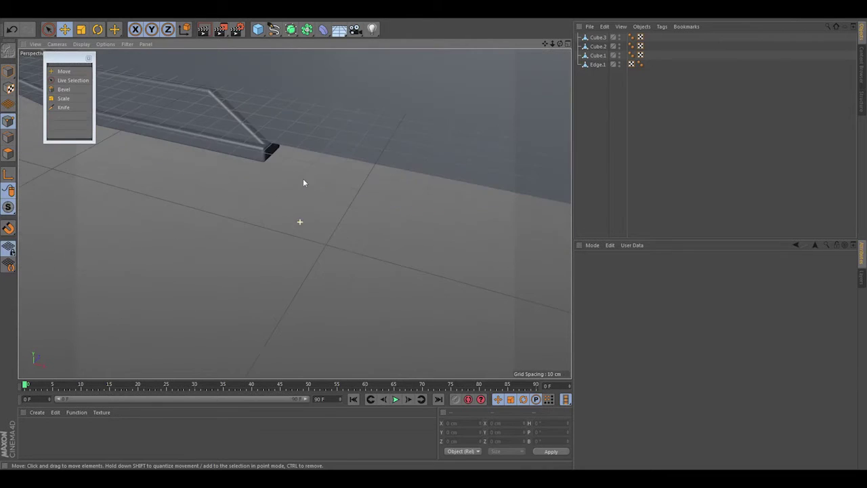
{"action": "key", "text": "alt+Tab"}
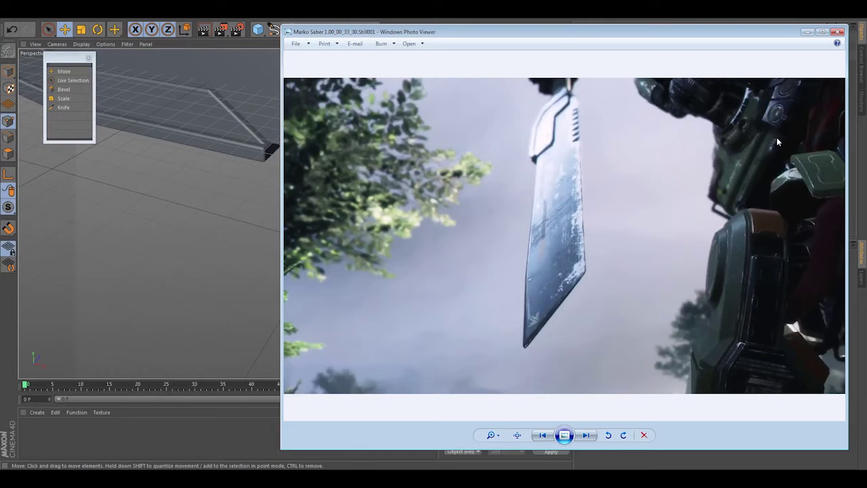
{"action": "left_click", "coordinate": [811, 33]}
{"action": "mouse_move", "coordinate": [395, 192]}
{"action": "left_mouse_down", "text": "alt"}
{"action": "mouse_move", "coordinate": [457, 202]}
{"action": "mouse_move", "coordinate": [348, 155]}
{"action": "mouse_move", "coordinate": [258, 160]}
{"action": "mouse_move", "coordinate": [407, 228]}
{"action": "left_mouse_up", "text": "alt"}
Merge all four sword pieces into one object with Connect Objects + Delete.
{"action": "key", "text": "ctrl+a"}
{"action": "right_click", "coordinate": [591, 66]}
{"action": "right_click", "coordinate": [601, 67]}
{"action": "left_click", "coordinate": [648, 279]}
{"action": "left_click", "coordinate": [591, 111]}
Rename the merged object to 'Titanfall Sword'.
{"action": "left_click", "coordinate": [597, 39]}
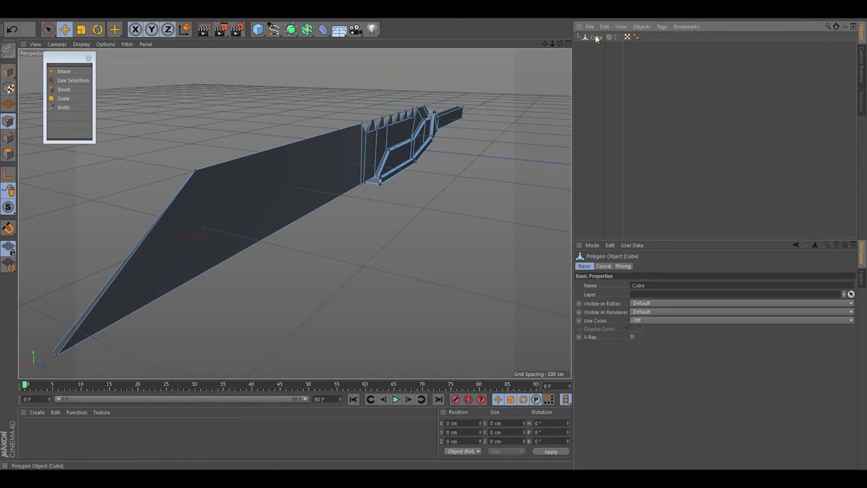
{"action": "type", "text": "Titanfall Sword"}
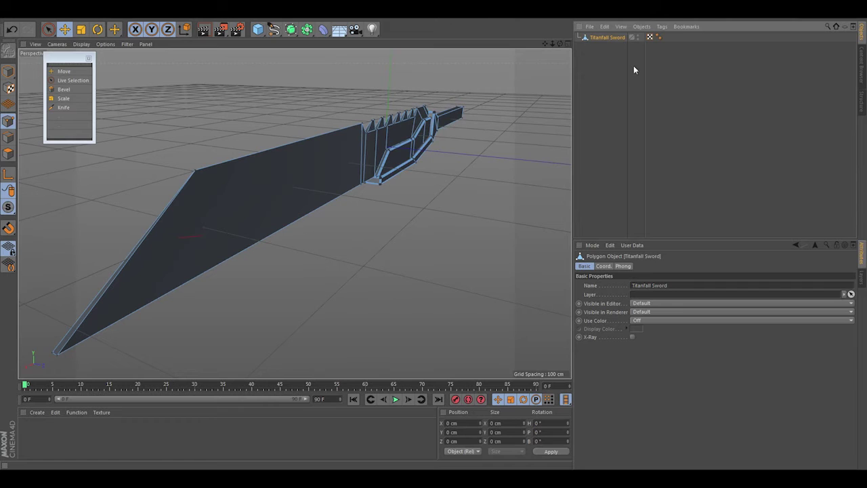
{"action": "left_click", "coordinate": [617, 67]}
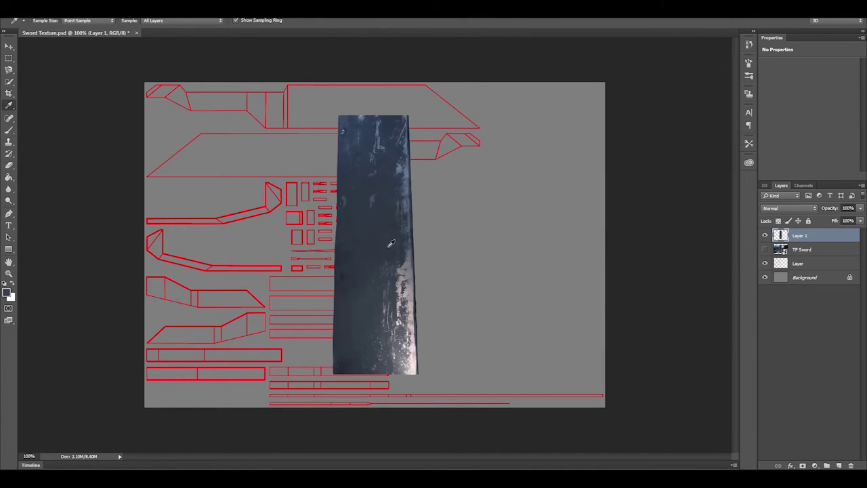
Hide the blade texture layer and paint a dark base over the canvas with a large brush.
{"action": "left_click", "coordinate": [765, 236]}
{"action": "left_click", "coordinate": [9, 130]}
{"action": "left_click", "coordinate": [24, 20]}
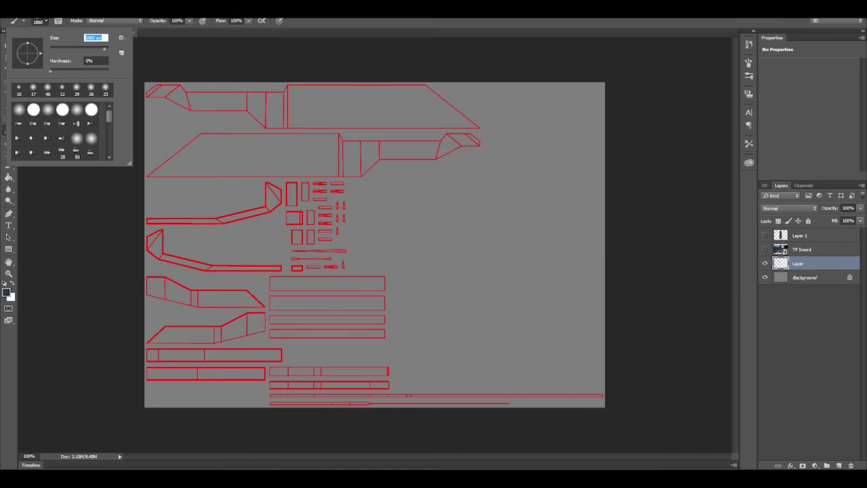
{"action": "left_click_drag", "start_coordinate": [41, 43], "coordinate": [75, 43]}
{"action": "mouse_move", "coordinate": [203, 379]}
{"action": "left_mouse_down"}
{"action": "mouse_move", "coordinate": [581, 124]}
{"action": "mouse_move", "coordinate": [224, 102]}
{"action": "left_mouse_up"}
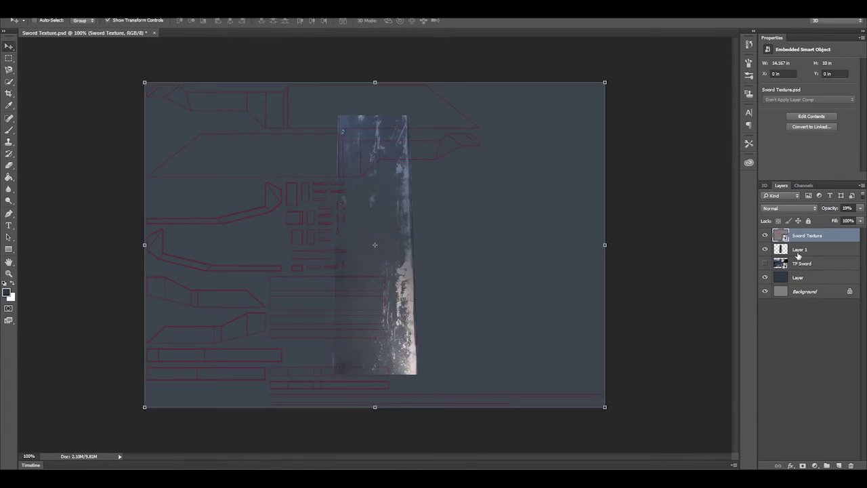
Rotate the blade texture layer 90° and fit it over the blade shell at the top.
{"action": "left_click", "coordinate": [215, 20]}
{"action": "type", "text": "90"}
{"action": "key", "text": "Return"}
{"action": "mouse_move", "coordinate": [494, 105]}
{"action": "left_mouse_down"}
{"action": "mouse_move", "coordinate": [434, 80]}
{"action": "mouse_move", "coordinate": [397, 116]}
{"action": "left_mouse_up"}
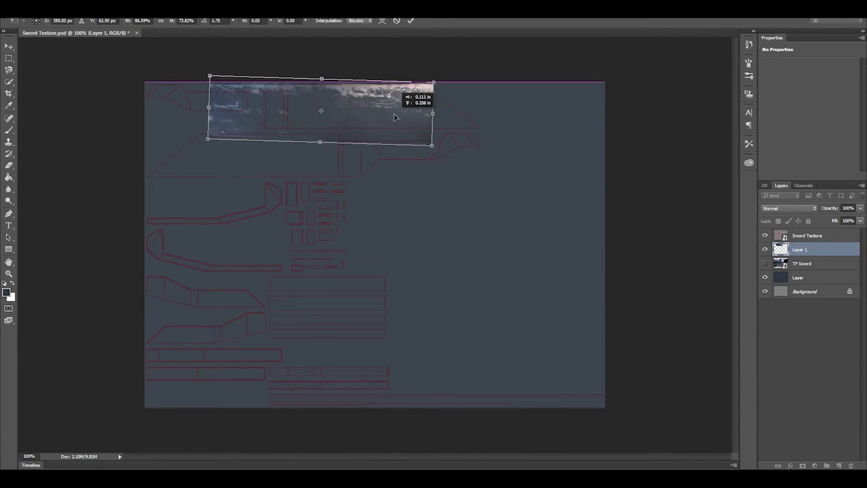
{"action": "key", "text": "Return"}
Clone the metal texture along the top of the blade with a 44 px Clone Stamp brush.
{"action": "key", "text": "ctrl+plus"}
{"action": "scroll", "coordinate": [554, 203], "scroll_direction": "up", "scroll_amount": 3}
{"action": "key", "text": "s"}
{"action": "key", "text": "alt+bracketleft"}
{"action": "left_click", "coordinate": [46, 21]}
{"action": "left_click_drag", "start_coordinate": [41, 53], "coordinate": [57, 52]}
{"action": "left_click", "coordinate": [561, 236], "text": "alt"}
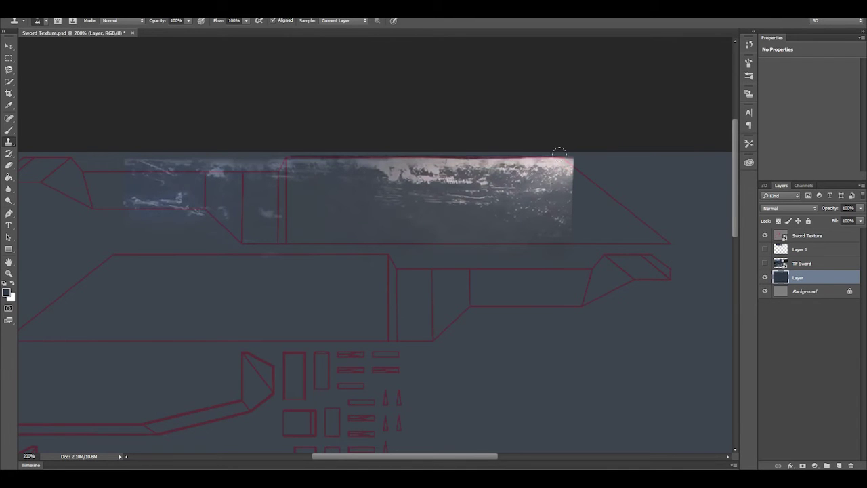
{"action": "left_click_drag", "start_coordinate": [162, 163], "coordinate": [254, 163]}
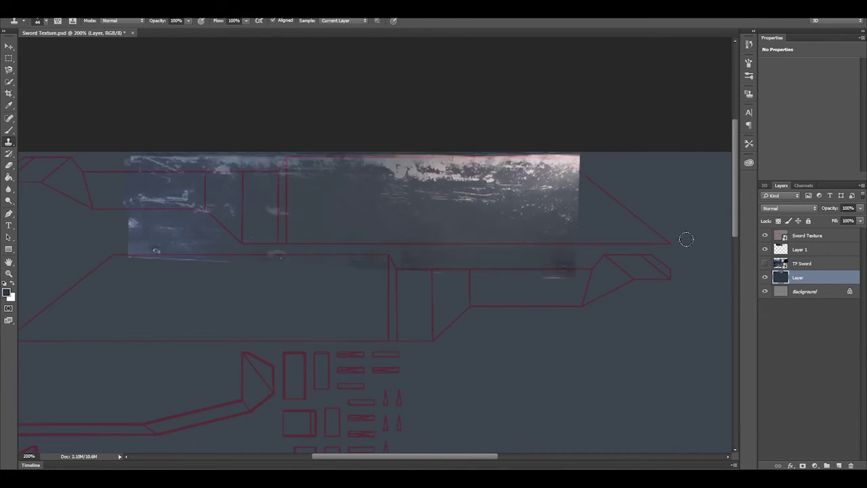
Rotate the blade texture to match the slanted tip, then hide it again.
{"action": "left_click", "coordinate": [766, 249]}
{"action": "left_click", "coordinate": [800, 249]}
{"action": "key", "text": "ctrl+t"}
{"action": "mouse_move", "coordinate": [383, 263]}
{"action": "left_mouse_down"}
{"action": "mouse_move", "coordinate": [595, 201]}
{"action": "mouse_move", "coordinate": [594, 221]}
{"action": "left_mouse_up"}
{"action": "key", "text": "Return"}
{"action": "left_click", "coordinate": [813, 277]}
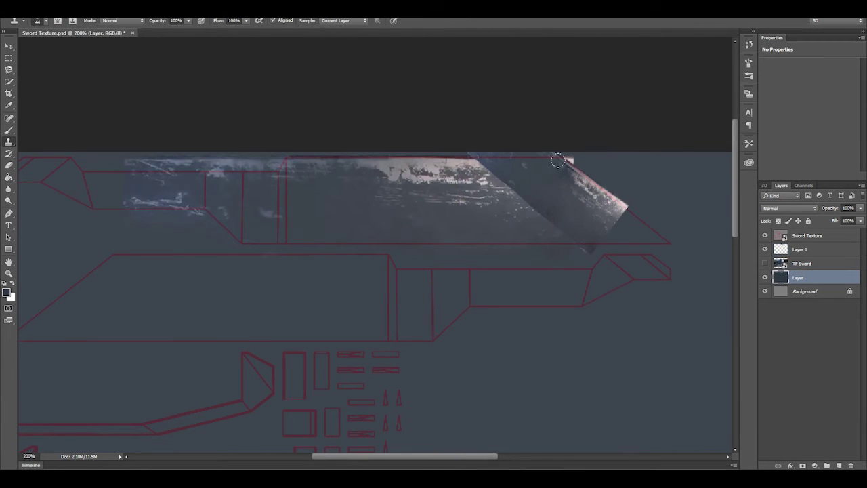
{"action": "left_click", "coordinate": [765, 249]}
Heal the blade's right edges, top edge near the tip, and scratches on its left section.
{"action": "key", "text": "j"}
{"action": "left_click_drag", "start_coordinate": [529, 172], "coordinate": [551, 180]}
{"action": "left_click_drag", "start_coordinate": [610, 210], "coordinate": [646, 227]}
{"action": "left_click_drag", "start_coordinate": [533, 200], "coordinate": [547, 185]}
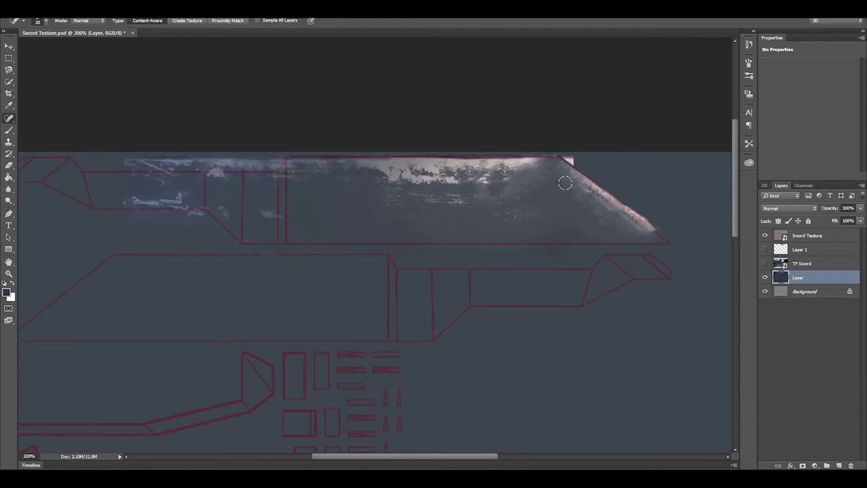
{"action": "key", "text": "shift+j"}
{"action": "left_click_drag", "start_coordinate": [498, 166], "coordinate": [546, 162]}
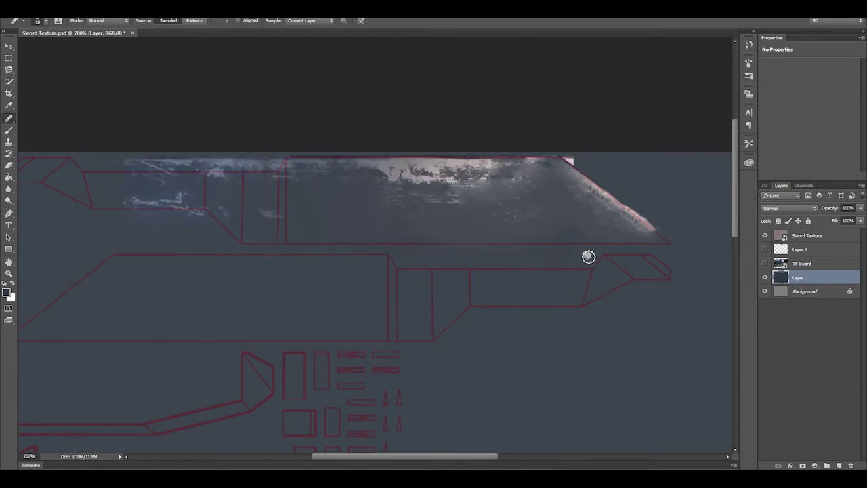
{"action": "left_click_drag", "start_coordinate": [150, 185], "coordinate": [111, 178]}
{"action": "right_click", "coordinate": [146, 193]}
{"action": "left_click_drag", "start_coordinate": [178, 195], "coordinate": [155, 177]}
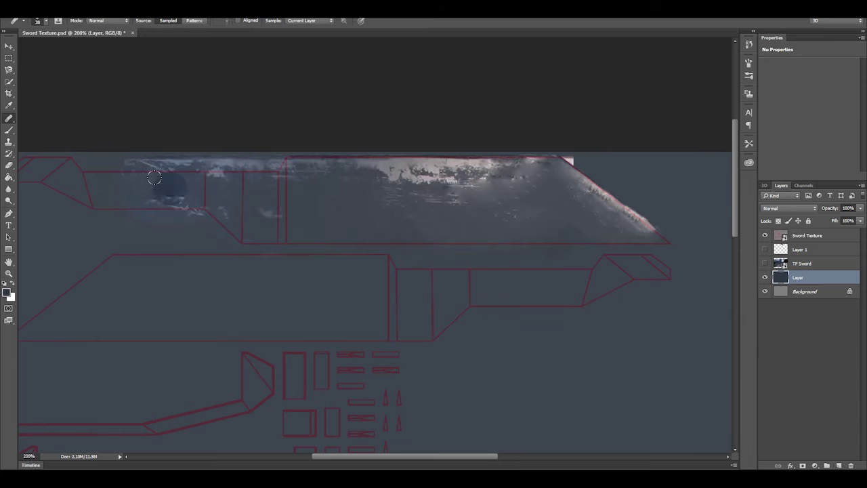
{"action": "key", "text": "shift+j"}
{"action": "scroll", "coordinate": [29, 177], "scroll_direction": "left", "scroll_amount": 1}
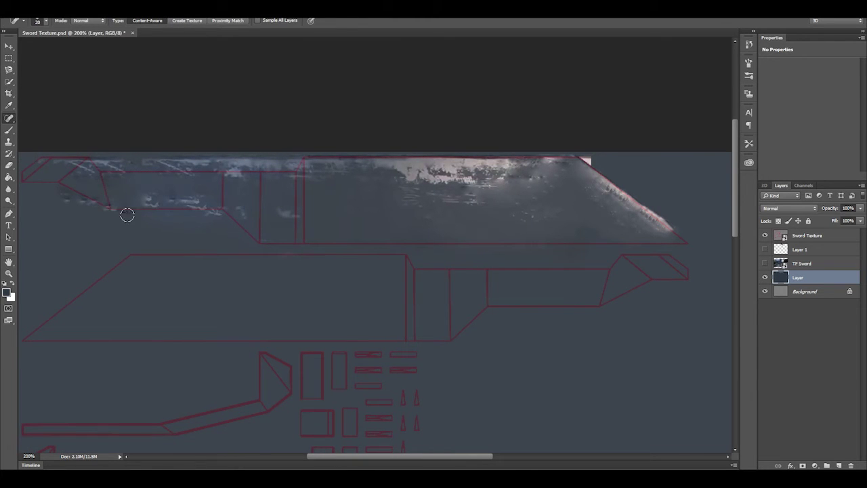
{"action": "left_click_drag", "start_coordinate": [105, 204], "coordinate": [30, 177]}
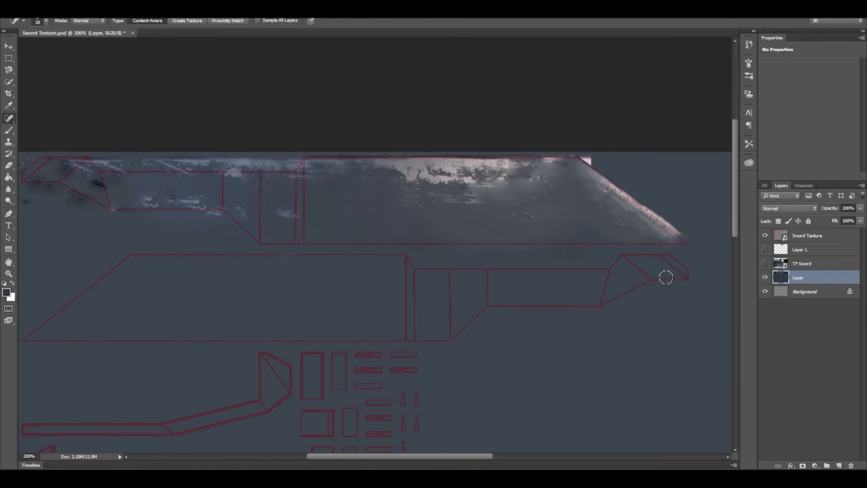
Outline the blade shape with a polygonal lasso selection.
{"action": "key", "text": "l"}
{"action": "double_click", "coordinate": [105, 176]}
{"action": "left_click", "coordinate": [118, 138]}
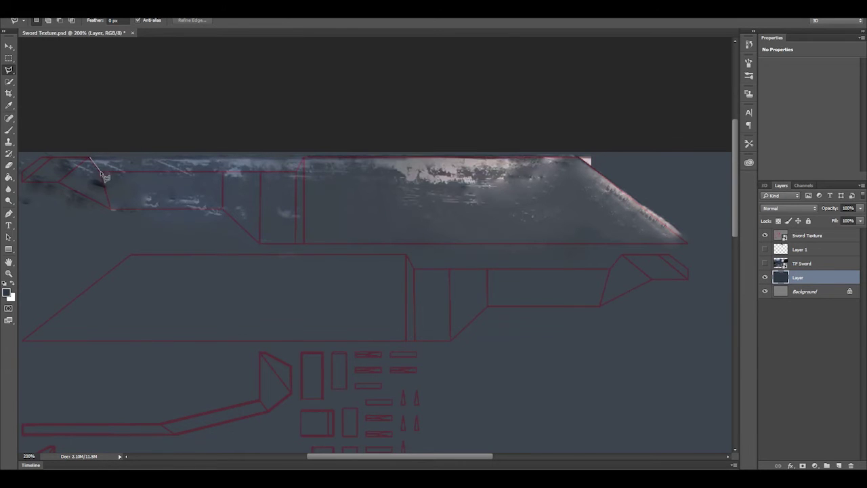
{"action": "left_click", "coordinate": [683, 130]}
{"action": "left_click", "coordinate": [690, 242]}
{"action": "left_click", "coordinate": [31, 243]}
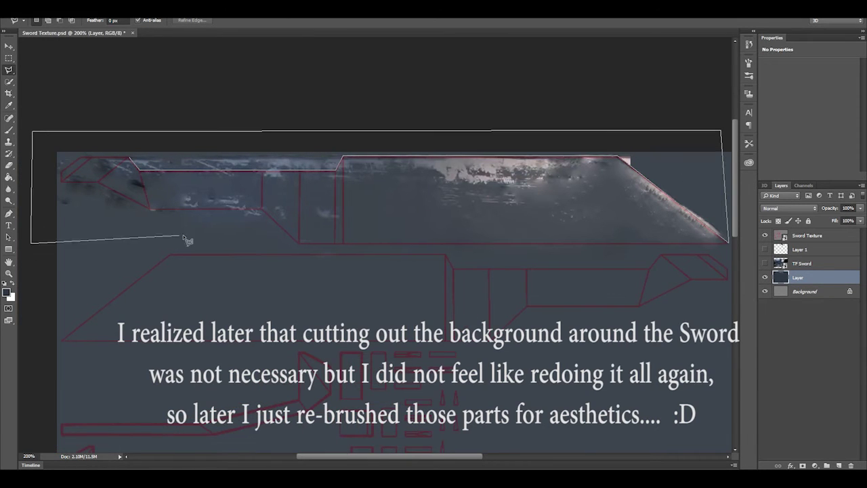
{"action": "left_click_drag", "start_coordinate": [306, 255], "coordinate": [291, 251]}
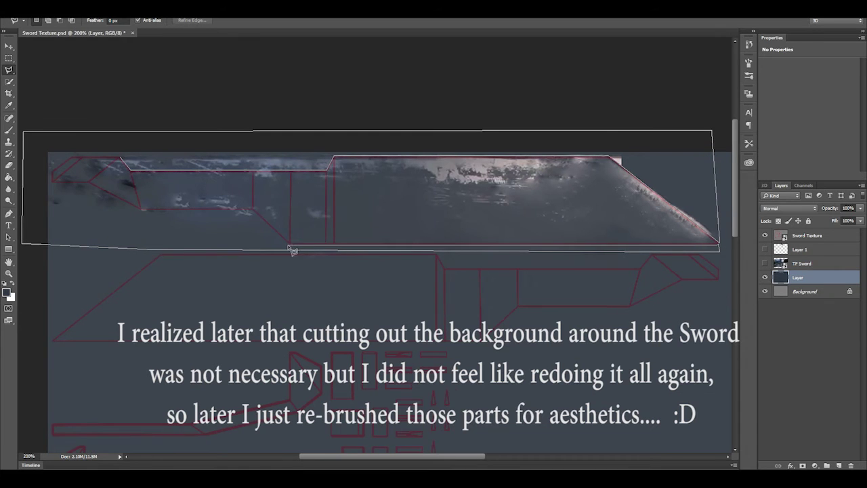
Cut away the background around the blade selection in Photoshop.
{"action": "left_click", "coordinate": [41, 5]}
{"action": "left_click", "coordinate": [48, 59]}
{"action": "key", "text": "z"}
{"action": "scroll", "coordinate": [373, 243], "scroll_direction": "down", "scroll_amount": 3, "text": "alt"}
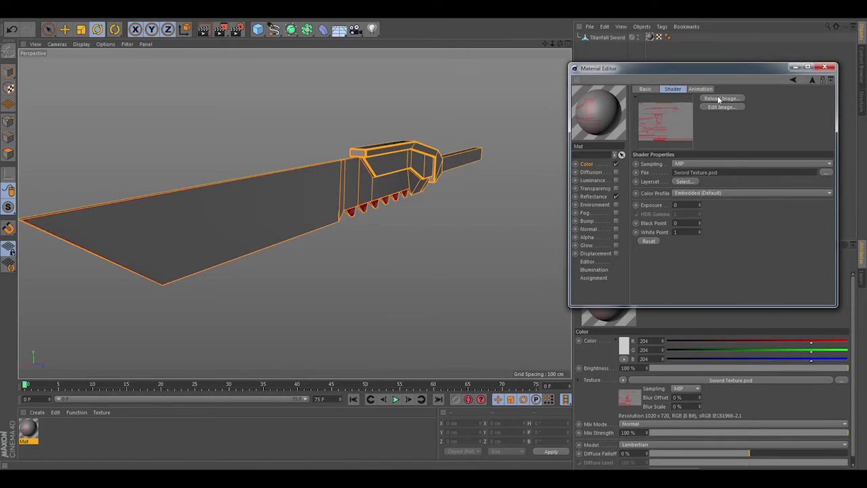
Reload Sword Texture.psd in the material, confirm the revert, and render the view.
{"action": "left_click", "coordinate": [722, 99]}
{"action": "left_click", "coordinate": [431, 281]}
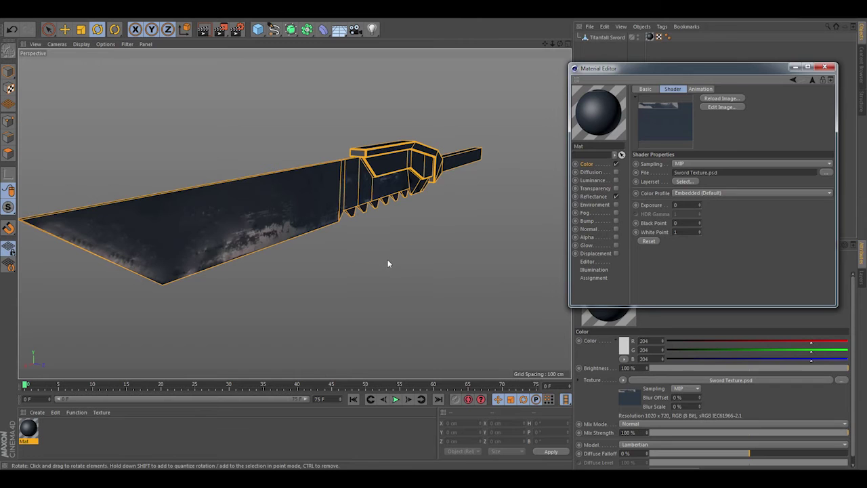
{"action": "key", "text": "ctrl+r"}
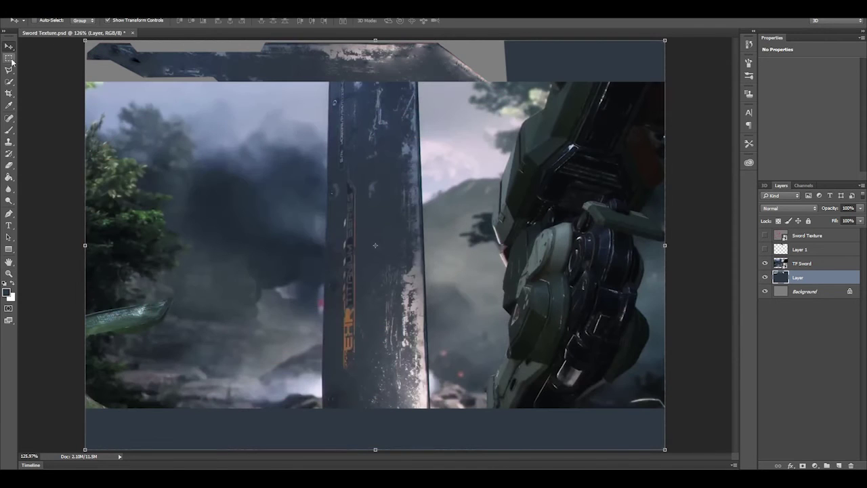
Paste a first decal from the TF Sword screenshot, then discard that pasted layer.
{"action": "left_click", "coordinate": [342, 175]}
{"action": "left_click", "coordinate": [41, 58]}
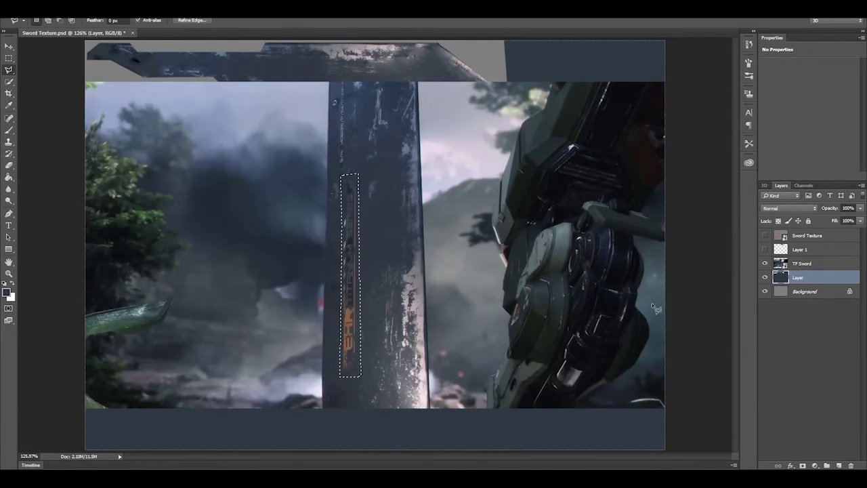
{"action": "key", "text": "ctrl+v"}
{"action": "left_click", "coordinate": [765, 277]}
{"action": "left_click_drag", "start_coordinate": [780, 236], "coordinate": [852, 466]}
{"action": "left_click", "coordinate": [765, 263]}
{"action": "left_click", "coordinate": [339, 177]}
Lasso the TF Sword decal text, rotate it horizontal and place it on the blade.
{"action": "left_click", "coordinate": [359, 170]}
{"action": "left_click", "coordinate": [363, 376]}
{"action": "left_click", "coordinate": [341, 380]}
{"action": "left_click", "coordinate": [68, 74]}
{"action": "key", "text": "ctrl+v"}
{"action": "key", "text": "ctrl+t"}
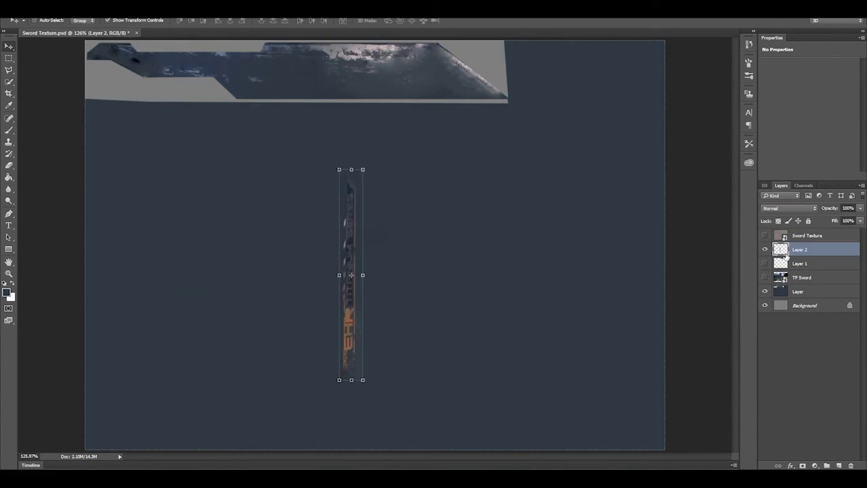
{"action": "left_click_drag", "start_coordinate": [348, 274], "coordinate": [289, 145]}
{"action": "left_click_drag", "start_coordinate": [319, 271], "coordinate": [416, 39], "text": "shift"}
{"action": "left_click_drag", "start_coordinate": [339, 143], "coordinate": [447, 89]}
{"action": "key", "text": "Return"}
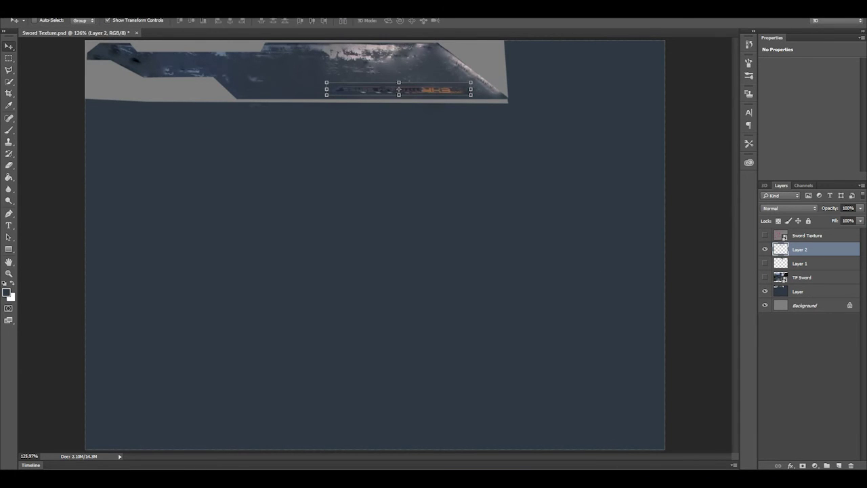
Lasso a second decal from the W2wGLWq screenshot and copy it to its own layer.
{"action": "key", "text": "l"}
{"action": "left_click", "coordinate": [323, 95]}
{"action": "left_click", "coordinate": [324, 298]}
{"action": "left_click", "coordinate": [359, 161]}
{"action": "left_click", "coordinate": [356, 81]}
{"action": "left_click", "coordinate": [323, 95]}
{"action": "key", "text": "ctrl+j"}
Rotate the second decal horizontal and line it up beside the first on the blade.
{"action": "left_click", "coordinate": [766, 291]}
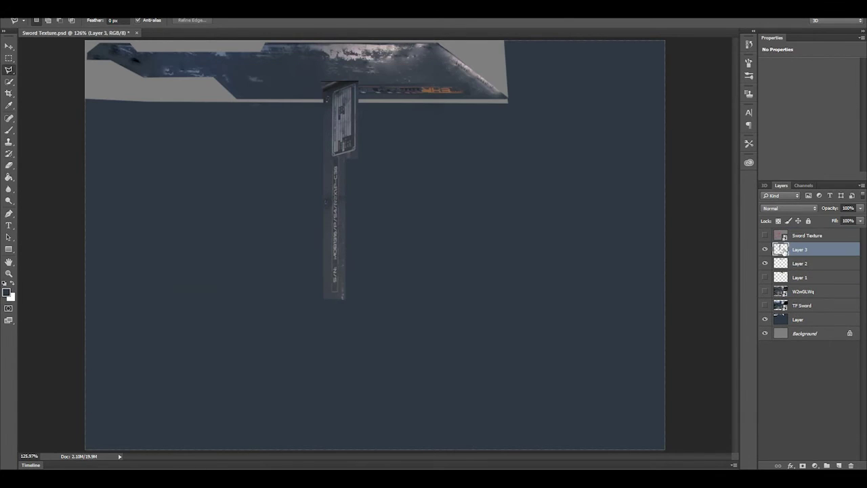
{"action": "key", "text": "ctrl+t"}
{"action": "left_click_drag", "start_coordinate": [366, 318], "coordinate": [517, 294], "text": "shift"}
{"action": "left_click_drag", "start_coordinate": [374, 199], "coordinate": [332, 100]}
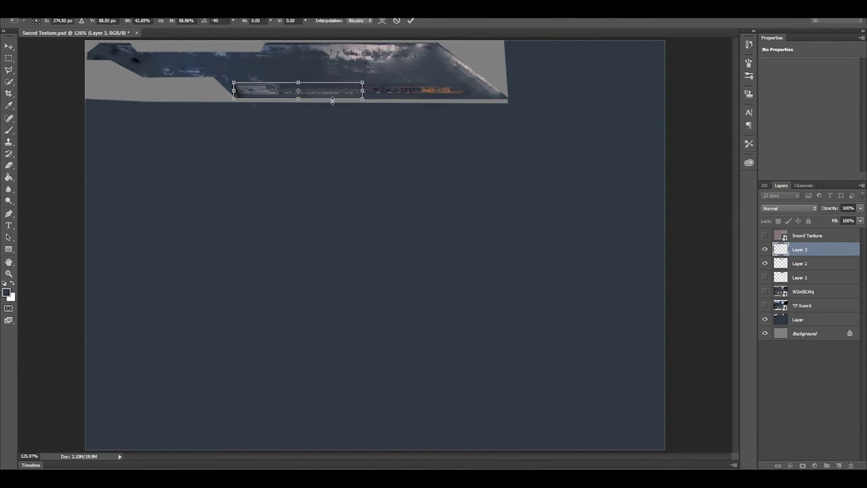
{"action": "key", "text": "Return"}
{"action": "key", "text": "z"}
{"action": "left_click", "coordinate": [341, 95]}
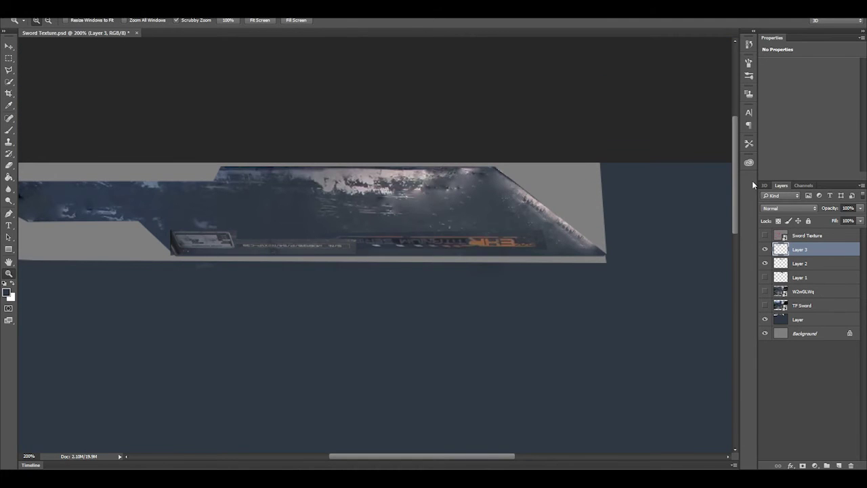
{"action": "key", "text": "v"}
{"action": "left_click_drag", "start_coordinate": [298, 237], "coordinate": [339, 237]}
{"action": "left_click_drag", "start_coordinate": [431, 231], "coordinate": [438, 239], "text": "ctrl"}
Activate the base paint layer, hide the Layer 2 decal, and set a size-3 healing brush.
{"action": "key", "text": "alt+bracketright"}
{"action": "key", "text": "s"}
{"action": "left_click", "coordinate": [169, 234], "text": "ctrl"}
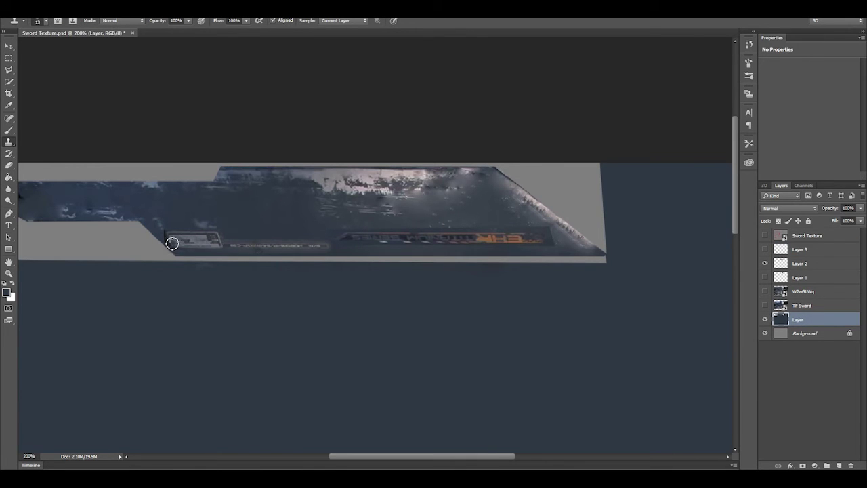
{"action": "left_click", "coordinate": [338, 238], "text": "ctrl"}
{"action": "left_click", "coordinate": [447, 244], "text": "ctrl"}
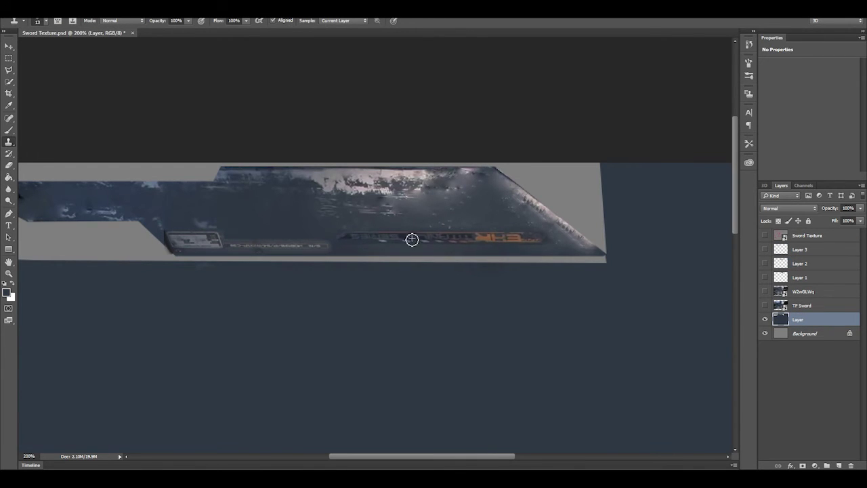
{"action": "key", "text": "j"}
{"action": "key", "text": "ctrl+plus"}
{"action": "left_click", "coordinate": [24, 21]}
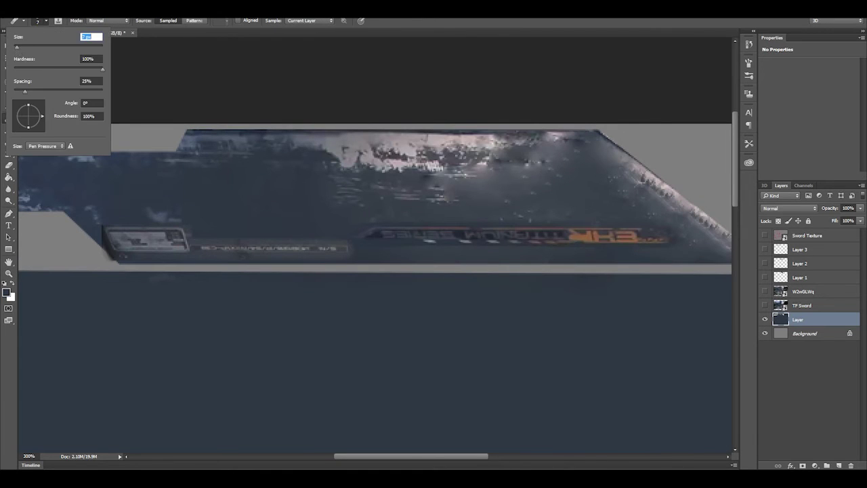
{"action": "left_click", "coordinate": [25, 20]}
{"action": "scroll", "coordinate": [138, 224], "scroll_direction": "up", "scroll_amount": 2, "text": "alt"}
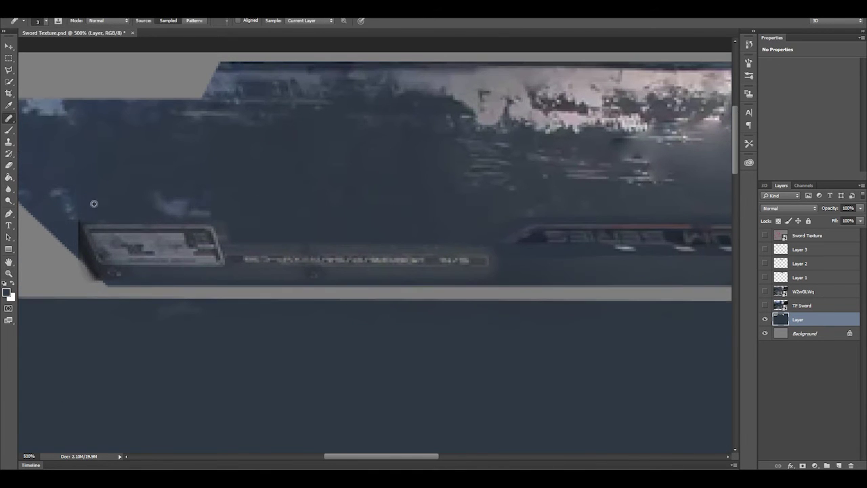
Spot-heal blemishes and a long stroke along the blade texture's lower edge.
{"action": "key", "text": "shift+j"}
{"action": "left_click", "coordinate": [24, 20]}
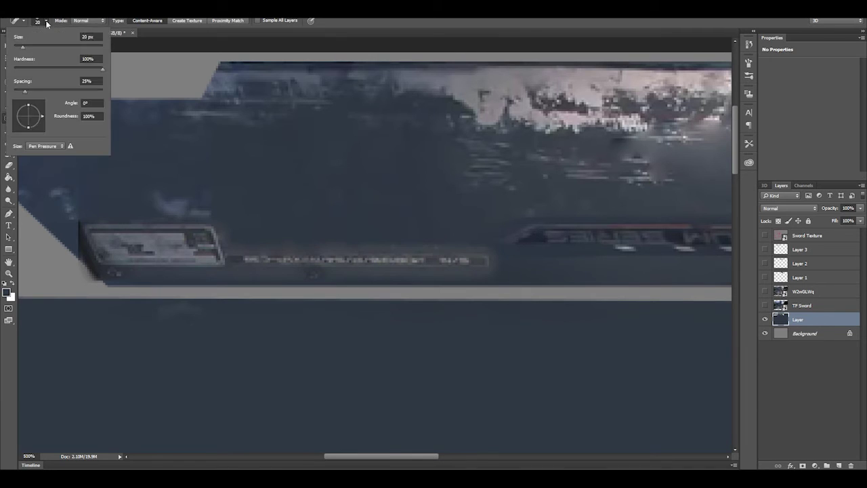
{"action": "left_click_drag", "start_coordinate": [489, 275], "coordinate": [474, 278]}
{"action": "key", "text": "shift+j"}
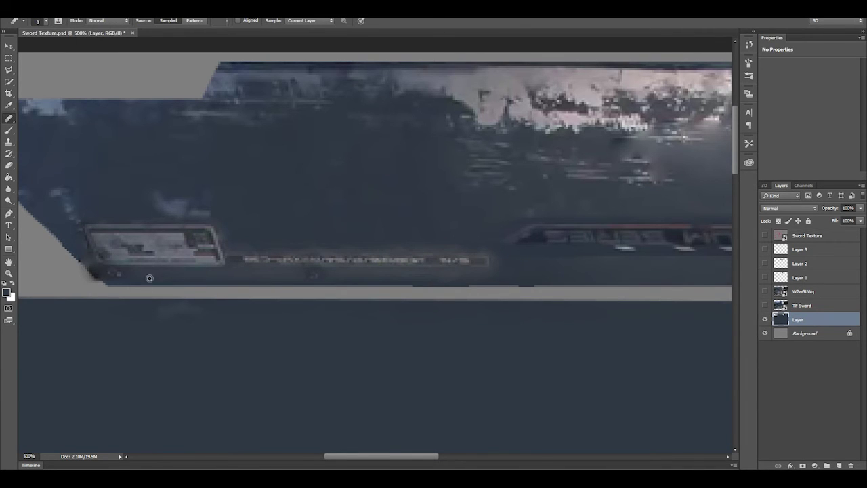
{"action": "key", "text": "shift+j"}
{"action": "left_click_drag", "start_coordinate": [102, 277], "coordinate": [353, 283]}
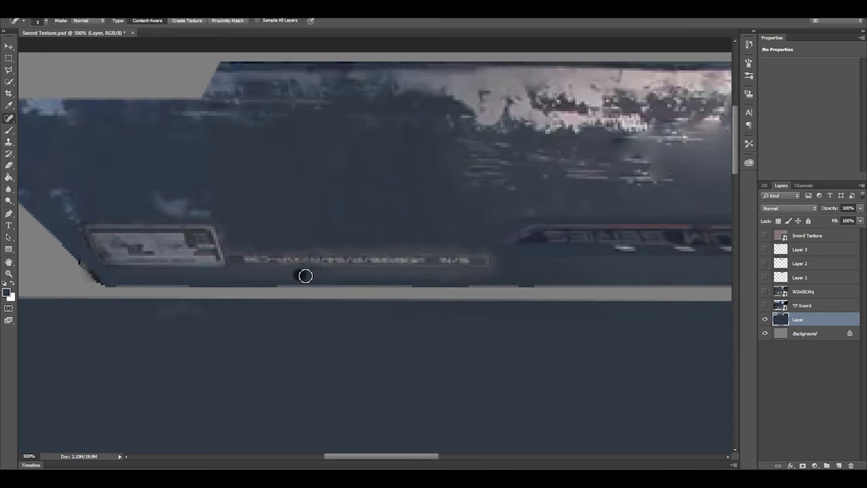
{"action": "scroll", "coordinate": [183, 272], "scroll_direction": "right", "scroll_amount": 5}
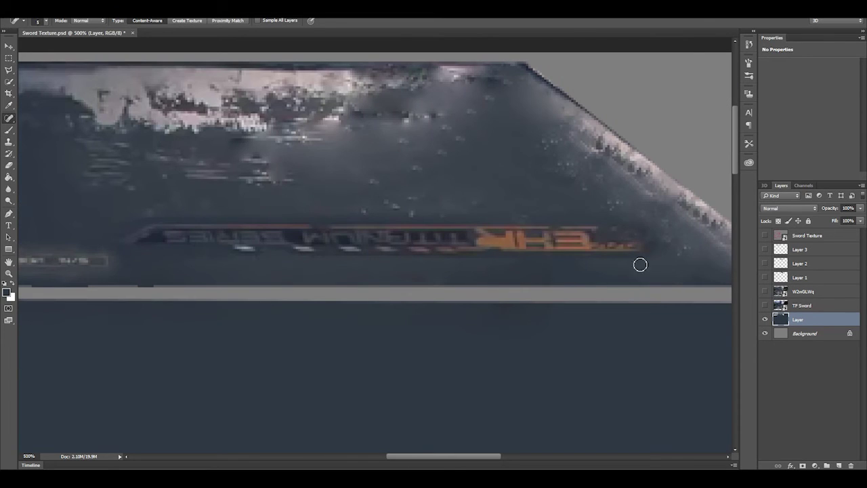
{"action": "scroll", "coordinate": [332, 259], "scroll_direction": "left", "scroll_amount": 3}
{"action": "key", "text": "shift+j"}
{"action": "key", "text": "Return"}
{"action": "key", "text": "b"}
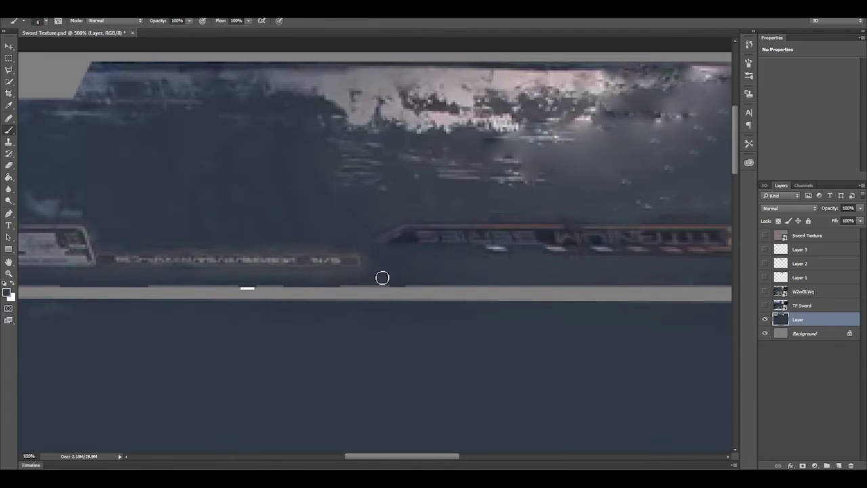
{"action": "scroll", "coordinate": [101, 275], "scroll_direction": "left", "scroll_amount": 2}
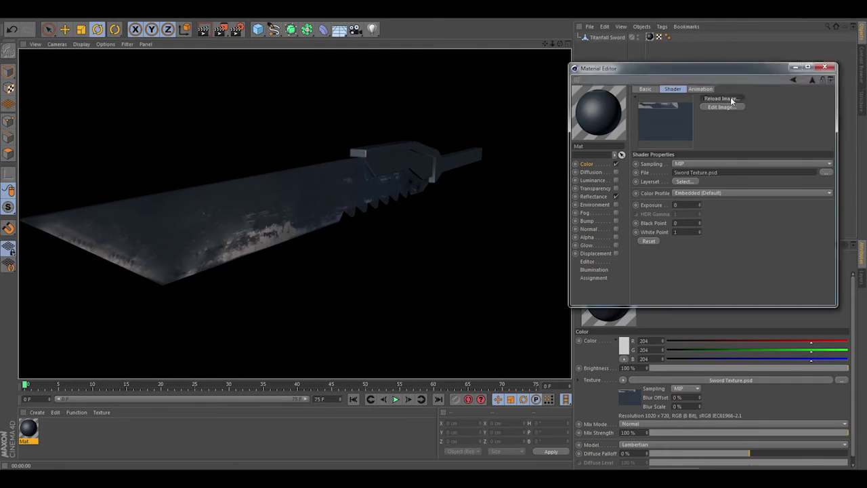
Reload the saved texture image in Cinema 4D and confirm with Yes.
{"action": "left_click", "coordinate": [721, 98]}
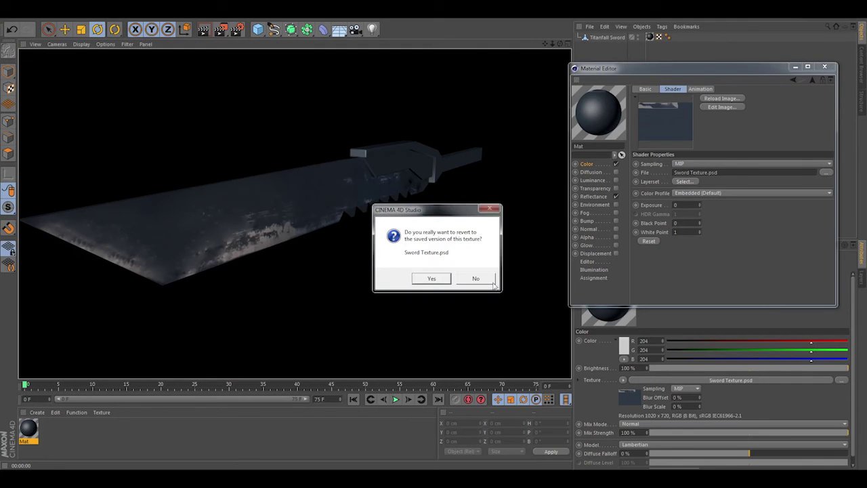
{"action": "left_click", "coordinate": [432, 280]}
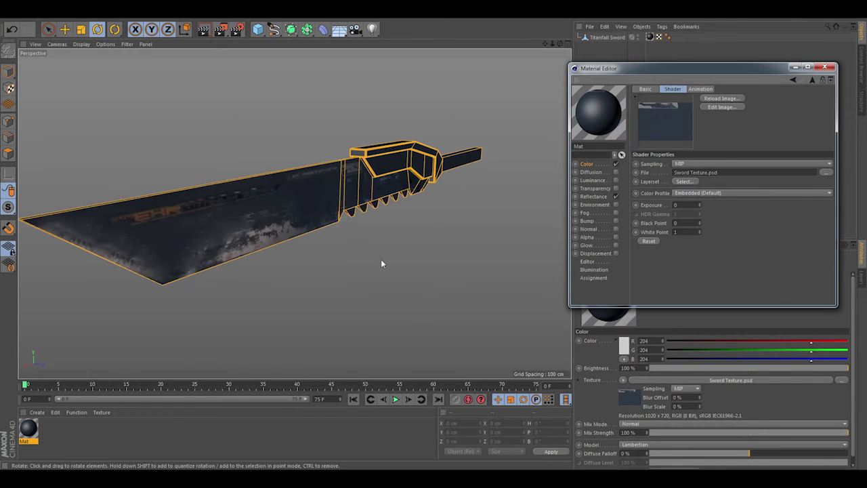
{"action": "left_click", "coordinate": [402, 243]}
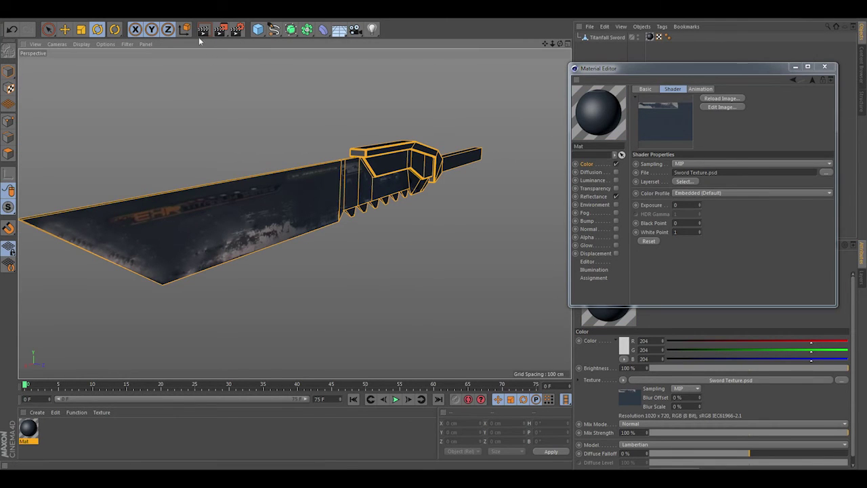
Keep Combined editor display and set the material's texture preview size to 16384x16384.
{"action": "left_click", "coordinate": [233, 106]}
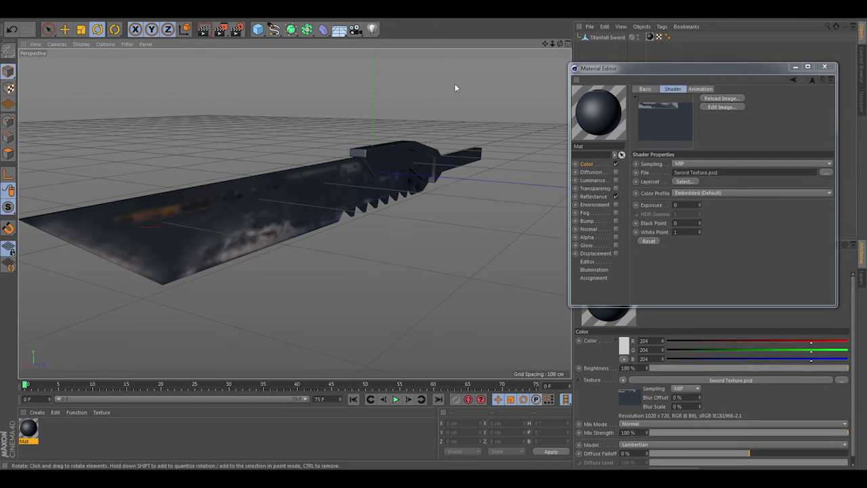
{"action": "left_click", "coordinate": [588, 262]}
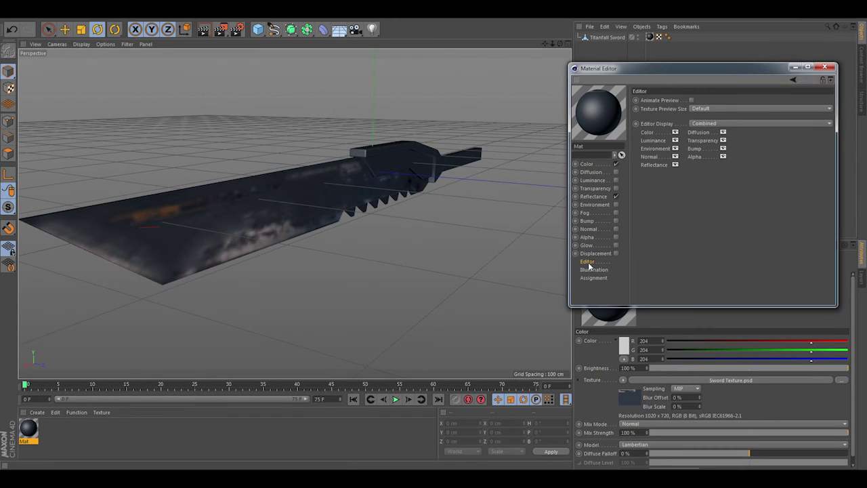
{"action": "left_click", "coordinate": [717, 124]}
{"action": "left_click", "coordinate": [711, 120]}
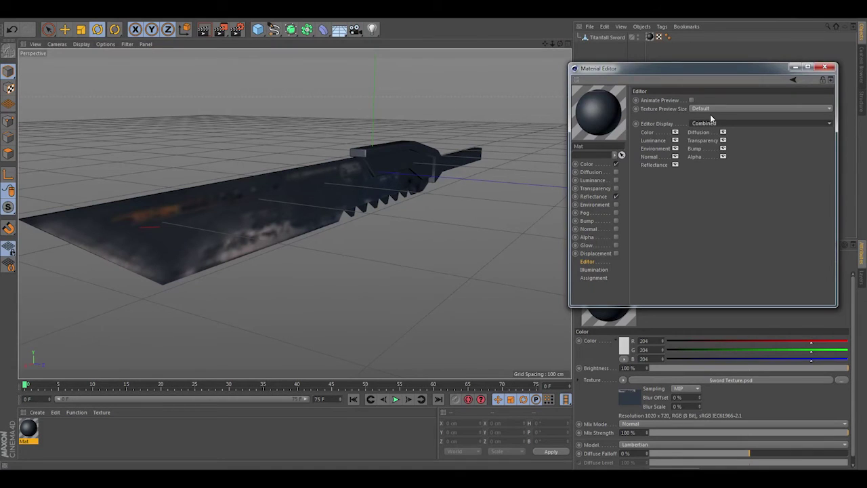
{"action": "left_click", "coordinate": [708, 111]}
{"action": "left_click", "coordinate": [720, 208]}
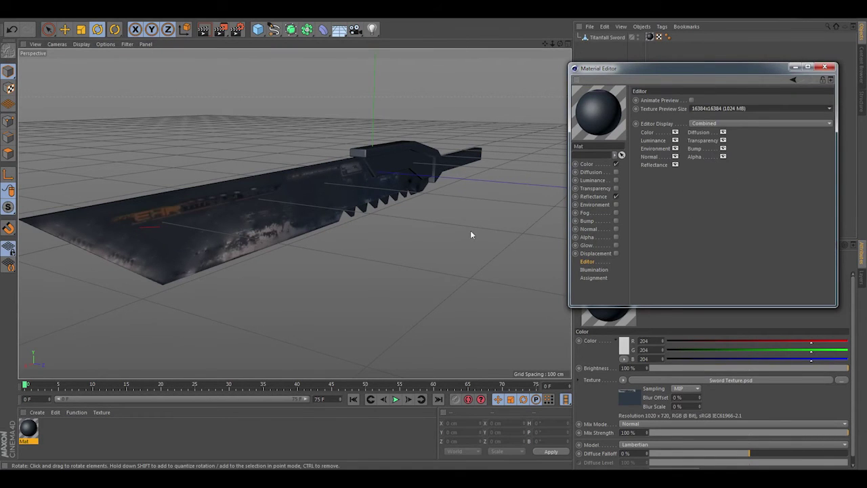
Render the viewport with Ctrl+R, then orbit to view the sword's other side.
{"action": "key", "text": "ctrl+r"}
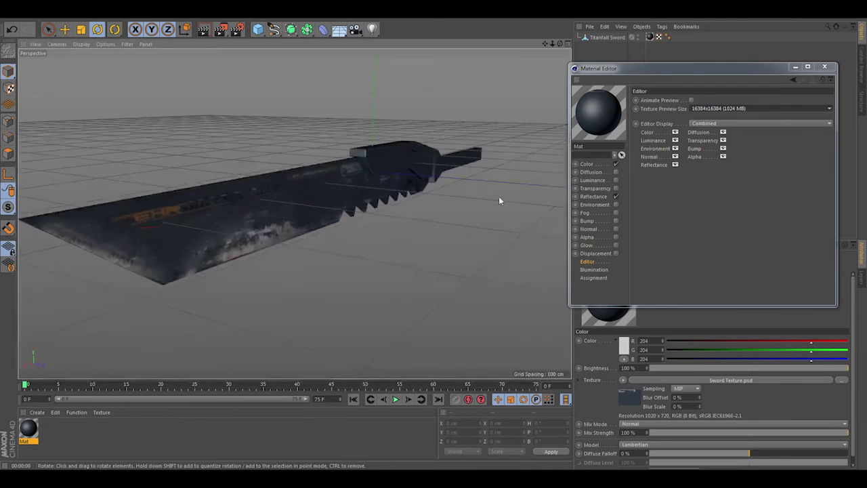
{"action": "left_click", "coordinate": [411, 184]}
{"action": "mouse_move", "coordinate": [409, 250]}
{"action": "left_mouse_down", "text": "alt"}
{"action": "mouse_move", "coordinate": [374, 287]}
{"action": "mouse_move", "coordinate": [350, 251]}
{"action": "mouse_move", "coordinate": [386, 271]}
{"action": "mouse_move", "coordinate": [382, 242]}
{"action": "mouse_move", "coordinate": [294, 242]}
{"action": "mouse_move", "coordinate": [339, 248]}
{"action": "left_mouse_up", "text": "alt"}
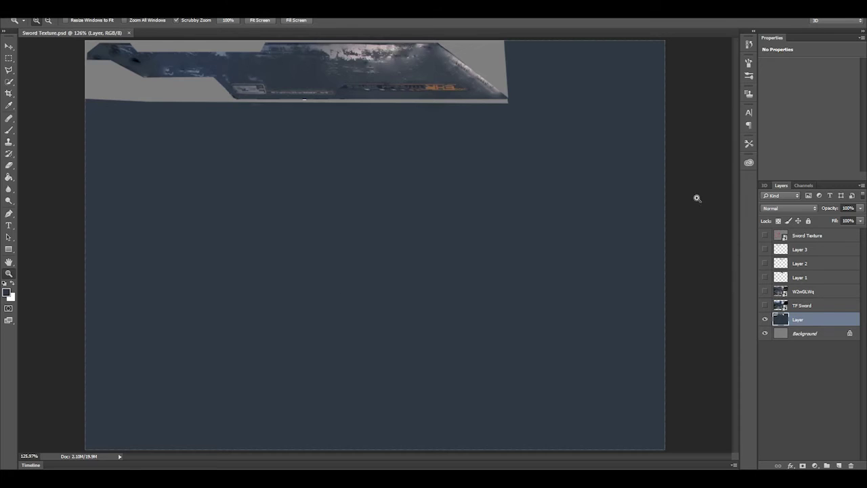
Show Layer 1 and transform the metal image to fit the blade UV outline.
{"action": "left_click", "coordinate": [803, 291]}
{"action": "left_click", "coordinate": [765, 278]}
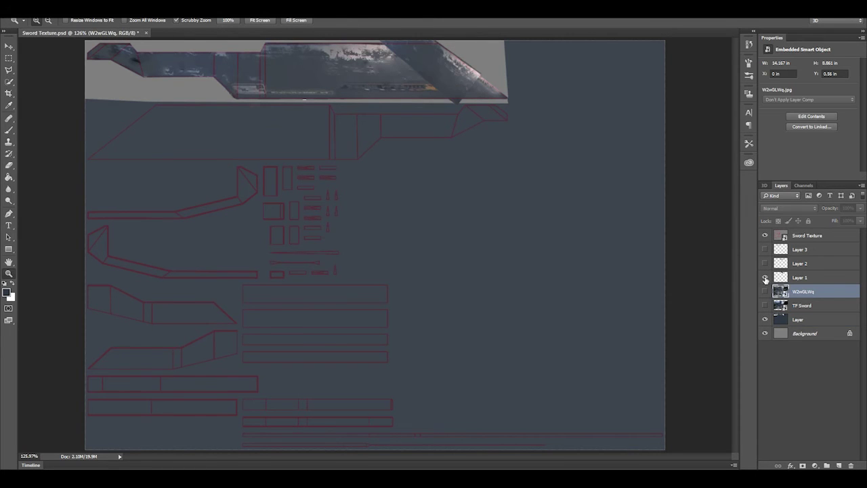
{"action": "key", "text": "v"}
{"action": "left_click", "coordinate": [799, 277]}
{"action": "key", "text": "ctrl+t"}
{"action": "mouse_move", "coordinate": [325, 149]}
{"action": "left_mouse_down"}
{"action": "mouse_move", "coordinate": [387, 130]}
{"action": "mouse_move", "coordinate": [300, 130]}
{"action": "left_mouse_up"}
{"action": "key", "text": "Return"}
{"action": "left_click_drag", "start_coordinate": [393, 457], "coordinate": [368, 457]}
Touch up the blade metal with Clone Stamp and a 30 px Healing Brush.
{"action": "key", "text": "s"}
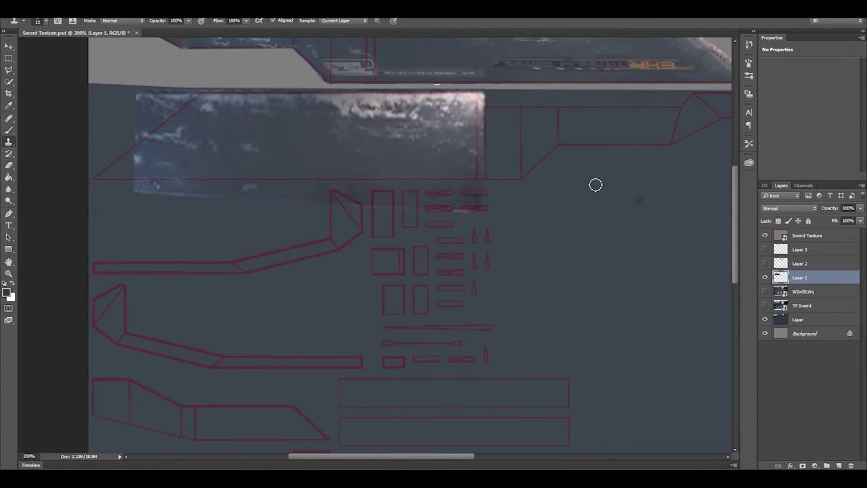
{"action": "key", "text": "alt+bracketleft"}
{"action": "left_click_drag", "start_coordinate": [476, 124], "coordinate": [184, 101]}
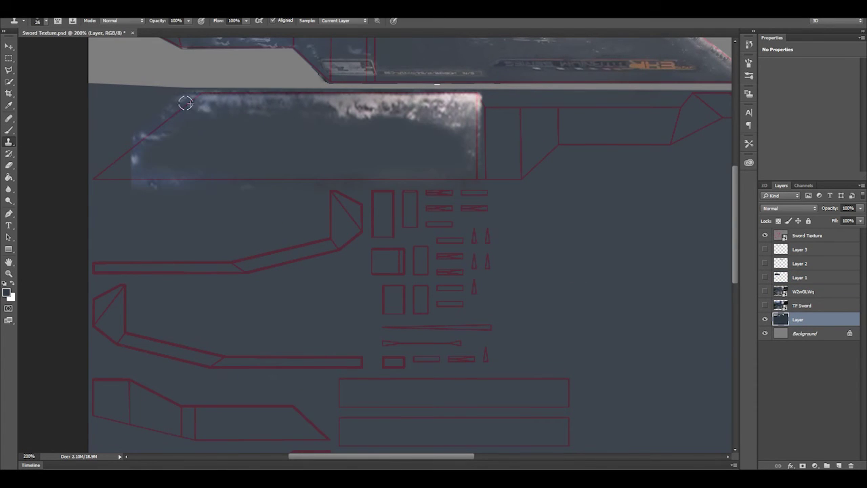
{"action": "right_click", "coordinate": [8, 119]}
{"action": "left_click", "coordinate": [55, 126]}
{"action": "left_click", "coordinate": [46, 21]}
{"action": "mouse_move", "coordinate": [501, 126]}
{"action": "left_mouse_down"}
{"action": "mouse_move", "coordinate": [522, 135]}
{"action": "mouse_move", "coordinate": [592, 112]}
{"action": "left_mouse_up"}
{"action": "scroll", "coordinate": [435, 153], "scroll_direction": "right", "scroll_amount": 2}
{"action": "key", "text": "bracketleft"}
{"action": "left_click", "coordinate": [468, 123]}
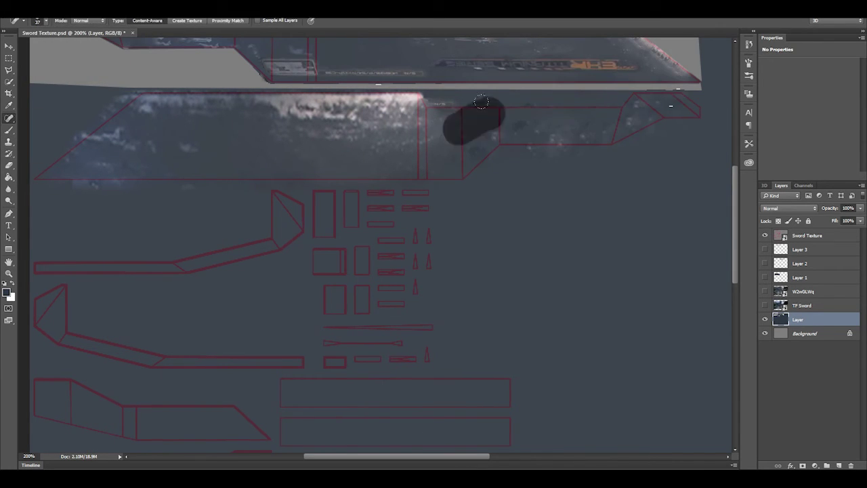
Trace a polygonal lasso selection around the blade outline.
{"action": "key", "text": "l"}
{"action": "left_click", "coordinate": [140, 92]}
{"action": "left_click", "coordinate": [421, 93]}
{"action": "left_click", "coordinate": [444, 106]}
{"action": "left_click", "coordinate": [622, 106]}
{"action": "left_click", "coordinate": [665, 119]}
{"action": "left_click", "coordinate": [614, 144]}
{"action": "left_click", "coordinate": [500, 145]}
{"action": "left_click", "coordinate": [465, 179]}
{"action": "left_click", "coordinate": [141, 95]}
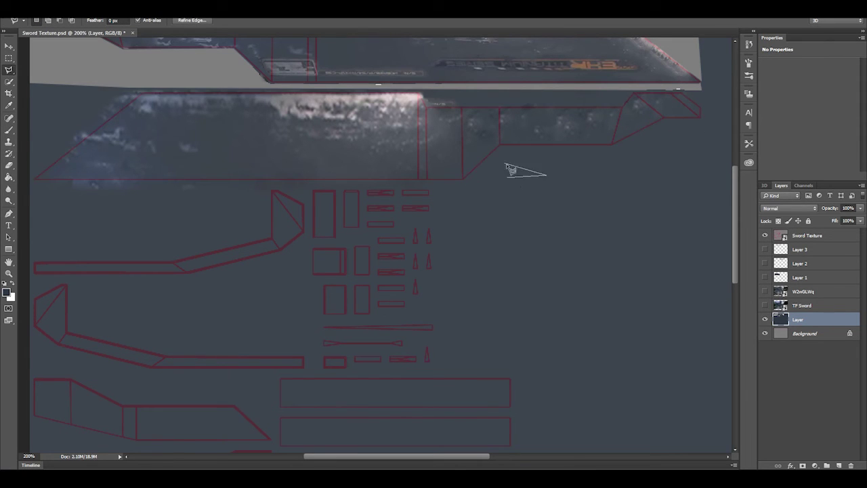
Cut away the excess texture above the blade and beyond its left tip.
{"action": "left_click", "coordinate": [137, 86]}
{"action": "left_click", "coordinate": [434, 87]}
{"action": "left_click", "coordinate": [621, 106]}
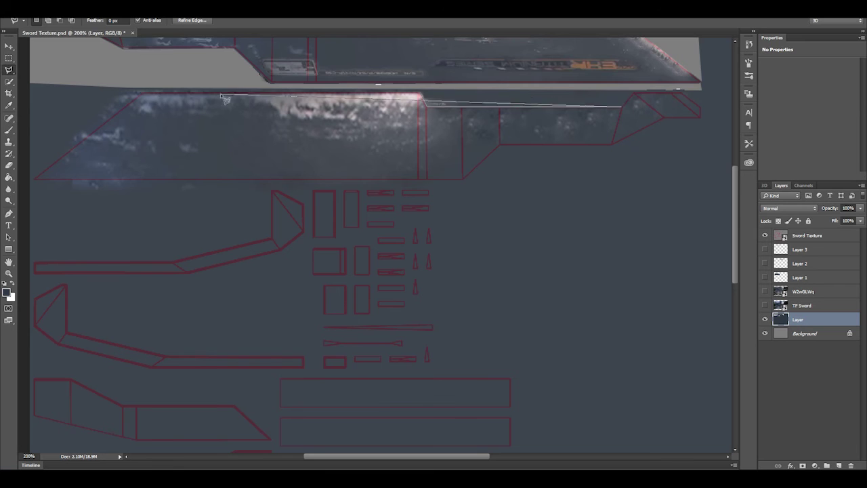
{"action": "left_click", "coordinate": [422, 97]}
{"action": "double_click", "coordinate": [142, 95]}
{"action": "key", "text": "ctrl+x"}
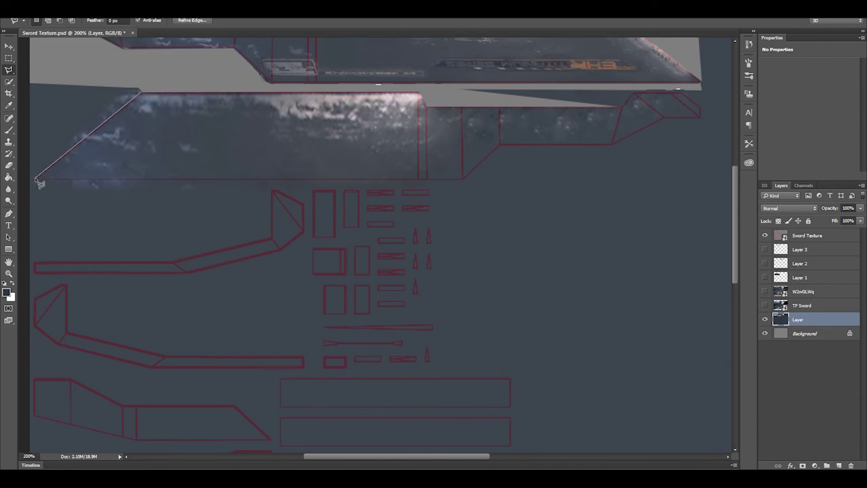
{"action": "double_click", "coordinate": [36, 180]}
{"action": "key", "text": "ctrl+x"}
{"action": "left_click", "coordinate": [34, 180]}
Cut away the texture below the blade's lower edge and view the whole texture.
{"action": "left_click", "coordinate": [464, 180]}
{"action": "left_click", "coordinate": [613, 144]}
{"action": "left_click", "coordinate": [665, 118]}
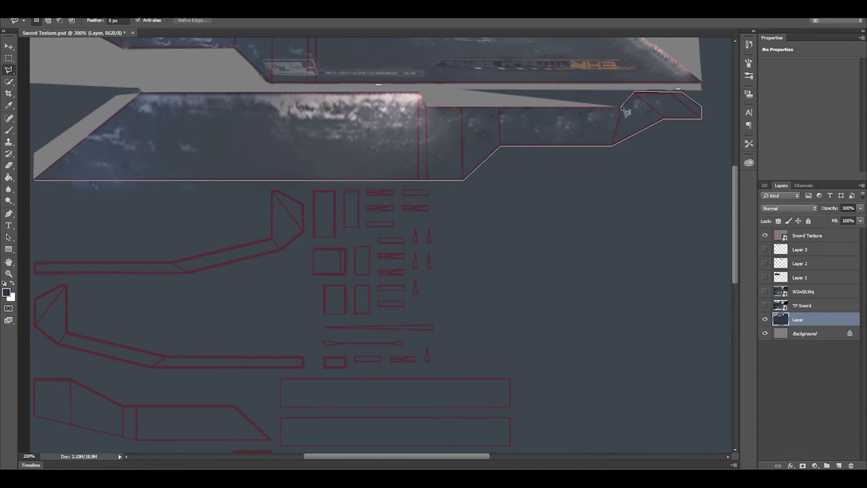
{"action": "left_click", "coordinate": [709, 139]}
{"action": "left_click", "coordinate": [478, 188]}
{"action": "double_click", "coordinate": [32, 191]}
{"action": "key", "text": "ctrl+x"}
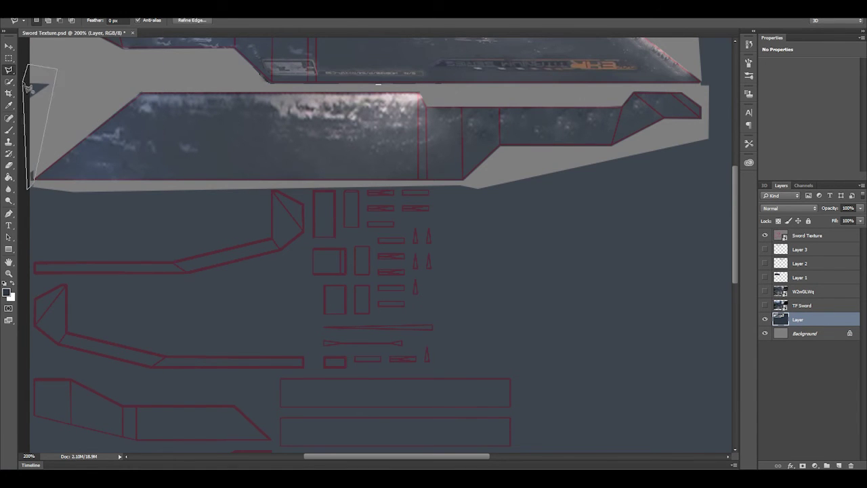
{"action": "left_click_drag", "start_coordinate": [662, 244], "coordinate": [257, 255], "text": "ctrl"}
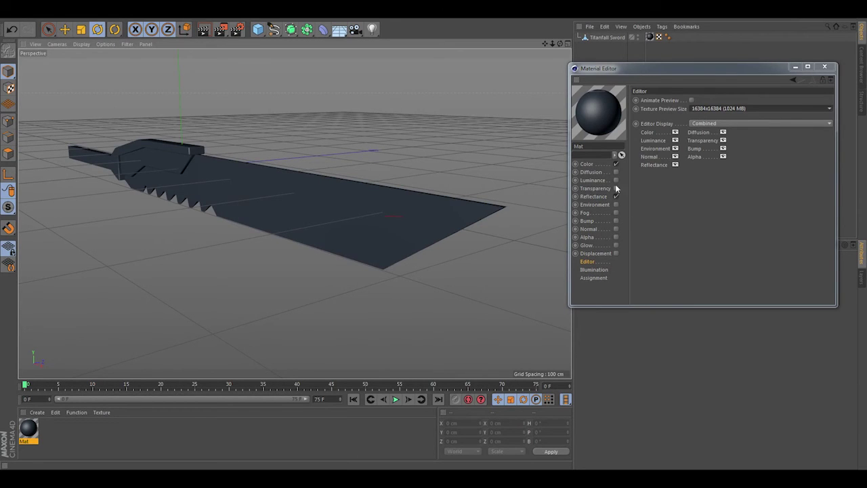
Reload the Color channel's texture image from disk and confirm.
{"action": "left_click", "coordinate": [587, 164]}
{"action": "left_click", "coordinate": [688, 155]}
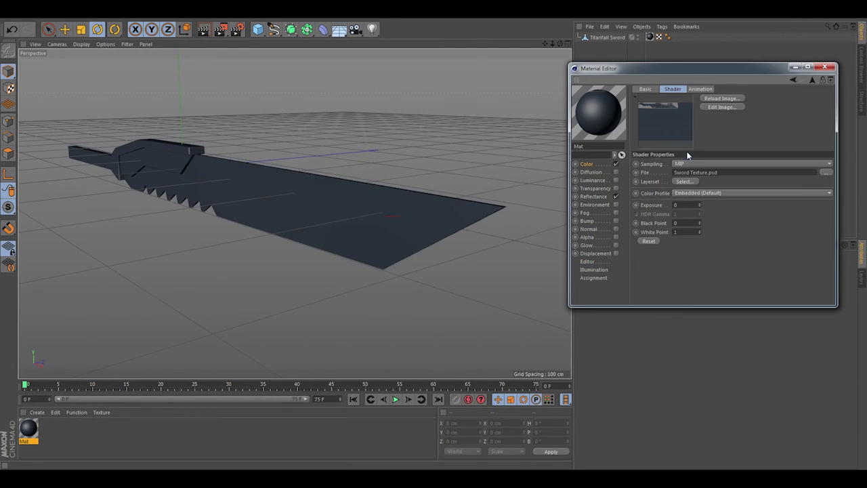
{"action": "left_click", "coordinate": [724, 99]}
{"action": "left_click", "coordinate": [431, 279]}
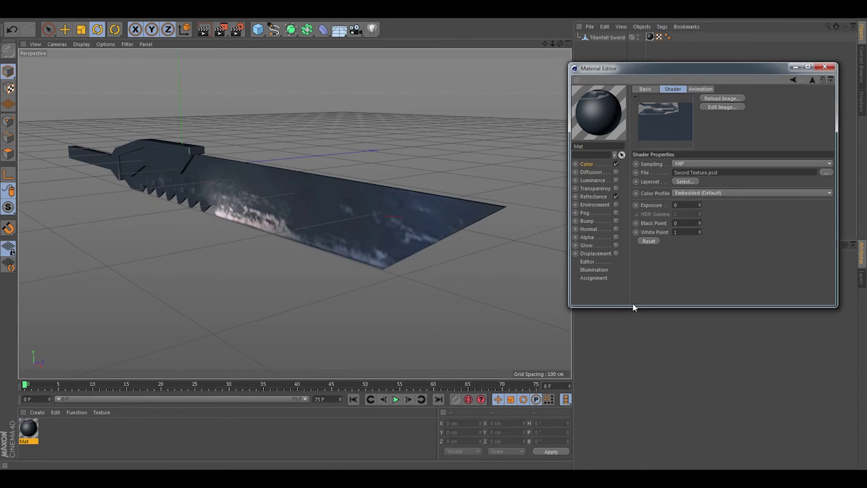
Render the view, orbit to inspect the textured sword, and reposition the reference image window.
{"action": "left_click", "coordinate": [204, 31]}
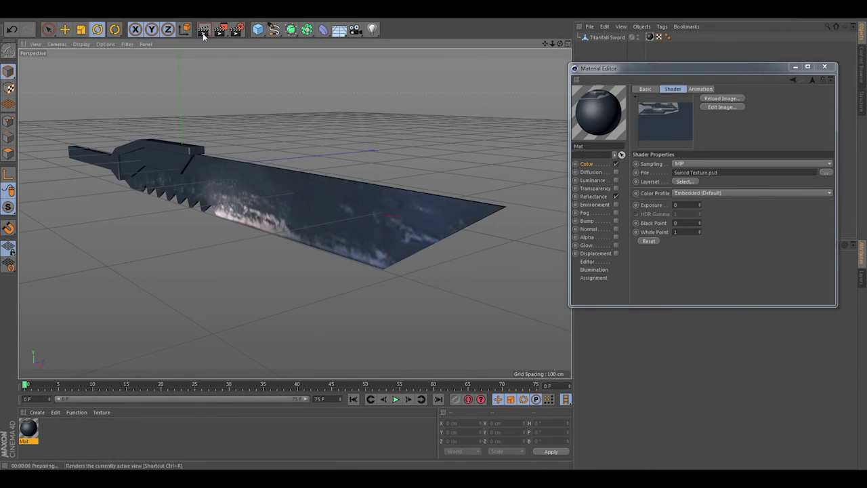
{"action": "left_click", "coordinate": [410, 160]}
{"action": "mouse_move", "coordinate": [420, 163]}
{"action": "left_mouse_down", "text": "alt"}
{"action": "mouse_move", "coordinate": [304, 152]}
{"action": "mouse_move", "coordinate": [329, 163]}
{"action": "mouse_move", "coordinate": [412, 162]}
{"action": "mouse_move", "coordinate": [337, 158]}
{"action": "mouse_move", "coordinate": [387, 174]}
{"action": "mouse_move", "coordinate": [345, 183]}
{"action": "mouse_move", "coordinate": [362, 193]}
{"action": "mouse_move", "coordinate": [356, 203]}
{"action": "left_mouse_up", "text": "alt"}
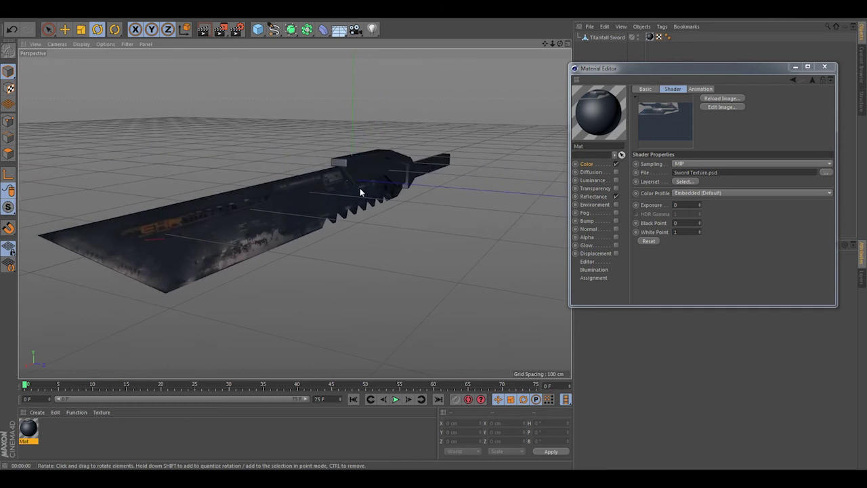
{"action": "left_click_drag", "start_coordinate": [351, 236], "coordinate": [332, 227], "text": "alt"}
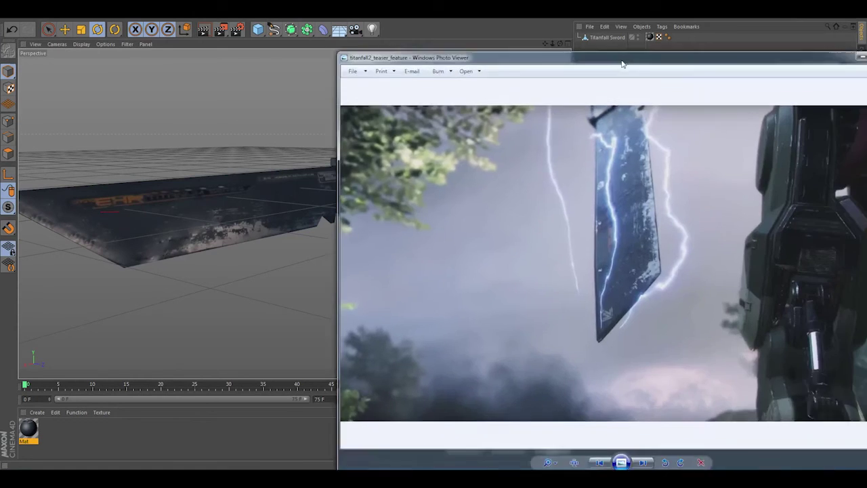
{"action": "left_click_drag", "start_coordinate": [623, 54], "coordinate": [440, 55]}
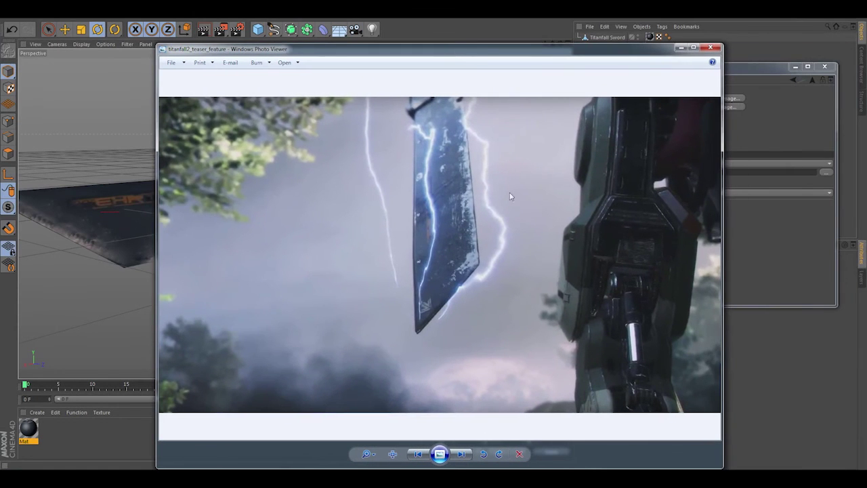
Page through the references, past the EHR Titanium close-up to the Marko Saber image, then minimize the viewer.
{"action": "left_click", "coordinate": [464, 455]}
{"action": "left_click", "coordinate": [464, 454]}
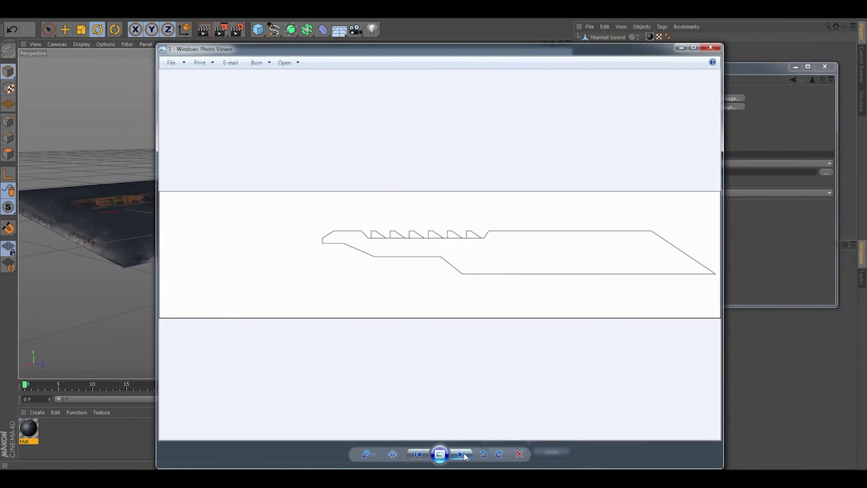
{"action": "left_click", "coordinate": [463, 454]}
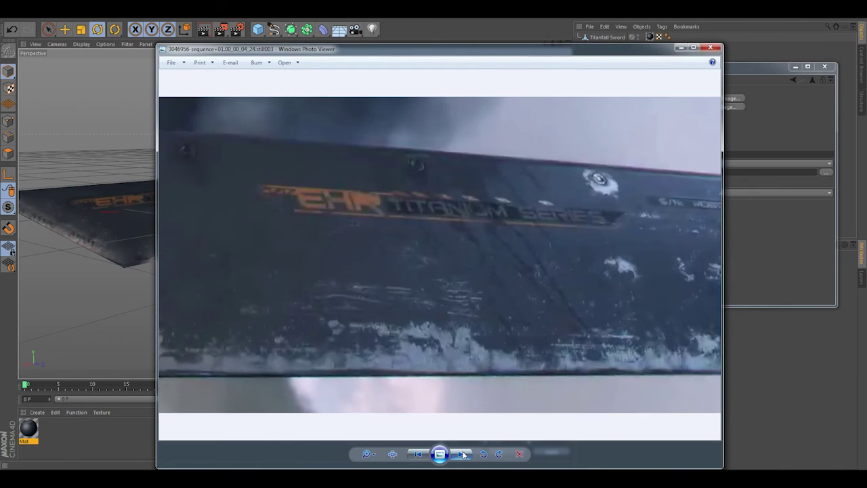
{"action": "left_click", "coordinate": [463, 454]}
{"action": "left_click", "coordinate": [464, 454]}
{"action": "left_click", "coordinate": [464, 454]}
{"action": "left_click", "coordinate": [464, 454]}
{"action": "left_click", "coordinate": [464, 454]}
{"action": "left_click", "coordinate": [464, 454]}
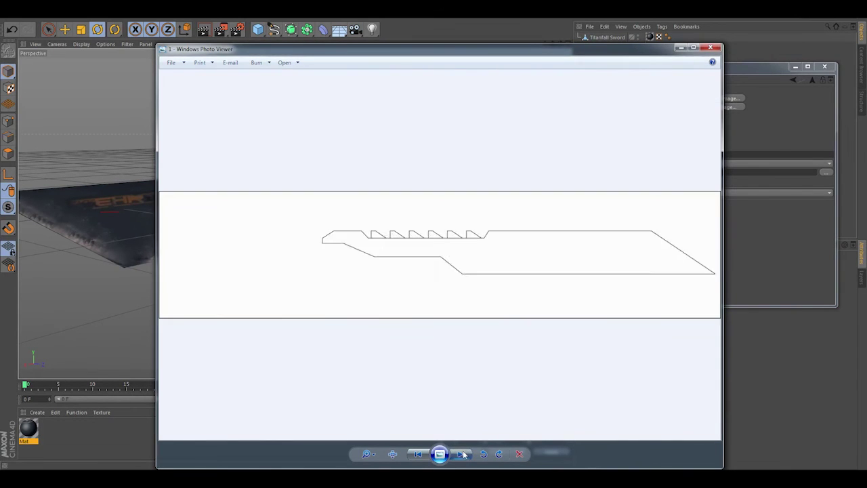
{"action": "left_click", "coordinate": [464, 454]}
{"action": "left_click", "coordinate": [464, 454]}
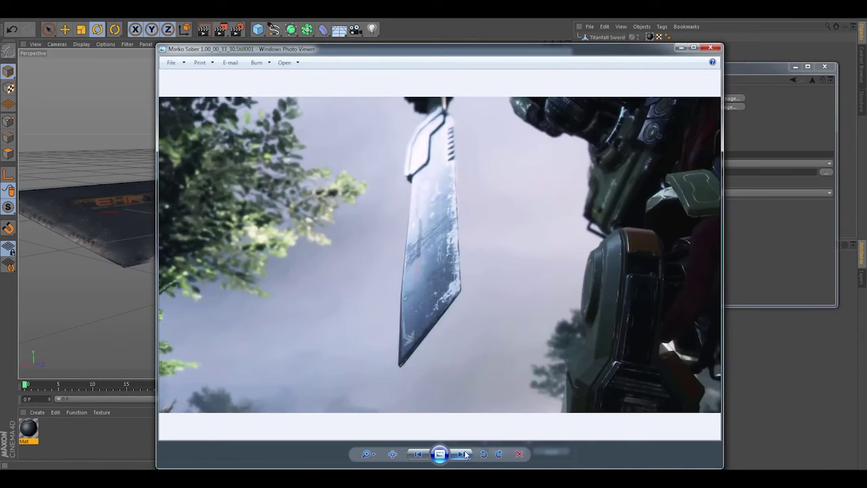
{"action": "left_click", "coordinate": [464, 454]}
{"action": "left_click", "coordinate": [462, 454]}
{"action": "left_click", "coordinate": [680, 49]}
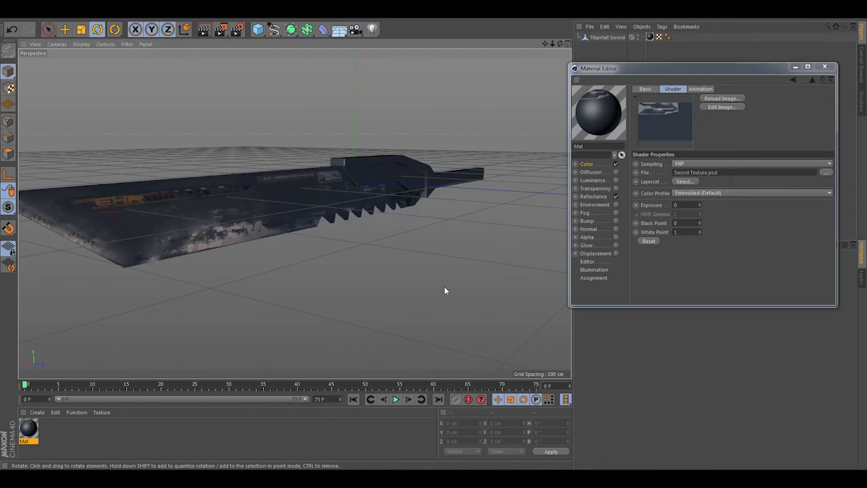
Select Layer 1 and move its worn-metal patch down on the blade UV islands.
{"action": "left_click_drag", "start_coordinate": [448, 256], "coordinate": [389, 236], "text": "alt"}
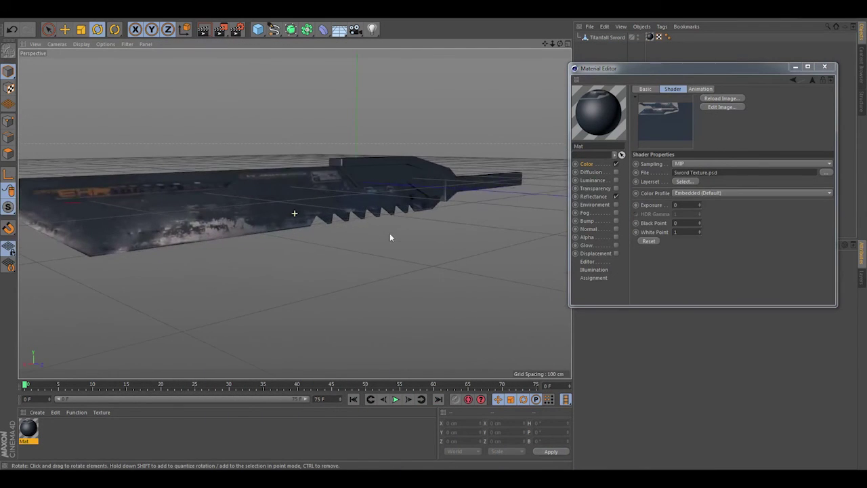
{"action": "left_click", "coordinate": [766, 277]}
{"action": "left_click", "coordinate": [799, 277]}
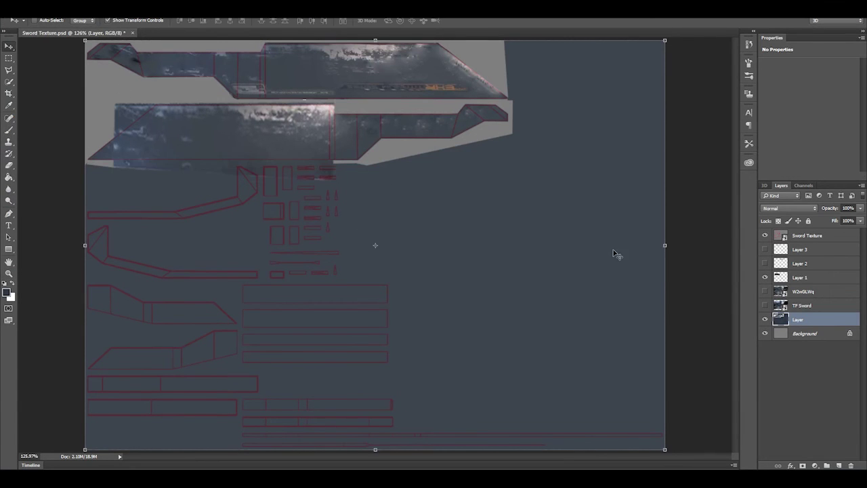
{"action": "left_click_drag", "start_coordinate": [241, 218], "coordinate": [242, 224]}
{"action": "key", "text": "s"}
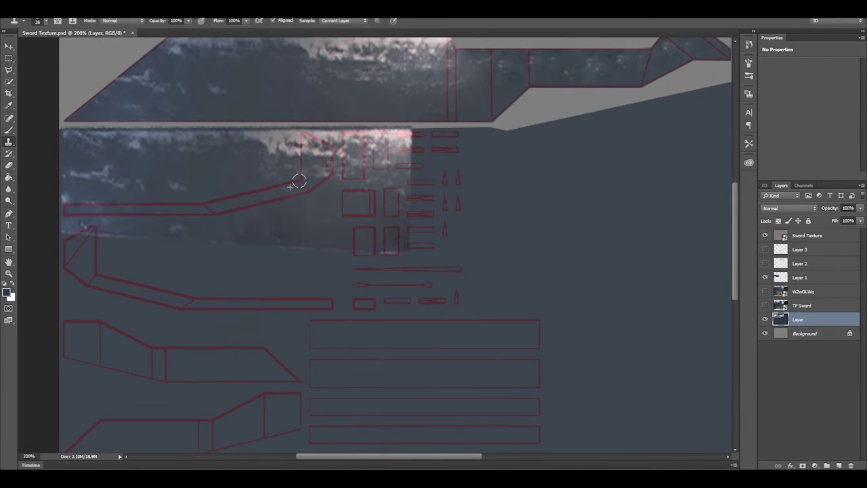
{"action": "key", "text": "v"}
{"action": "left_click_drag", "start_coordinate": [275, 196], "coordinate": [275, 288]}
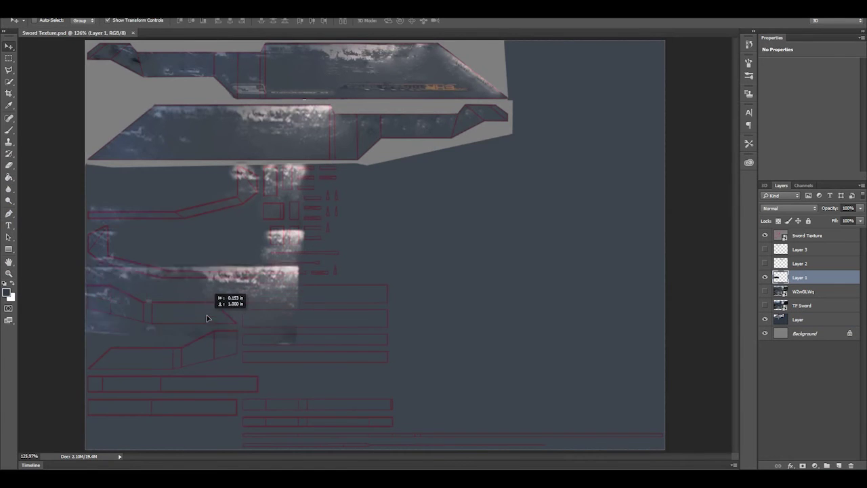
{"action": "key", "text": "s"}
Reposition the Layer 1 patch right and down over the lower UV islands.
{"action": "mouse_move", "coordinate": [207, 318]}
{"action": "left_mouse_down"}
{"action": "mouse_move", "coordinate": [216, 328]}
{"action": "mouse_move", "coordinate": [163, 353]}
{"action": "left_mouse_up"}
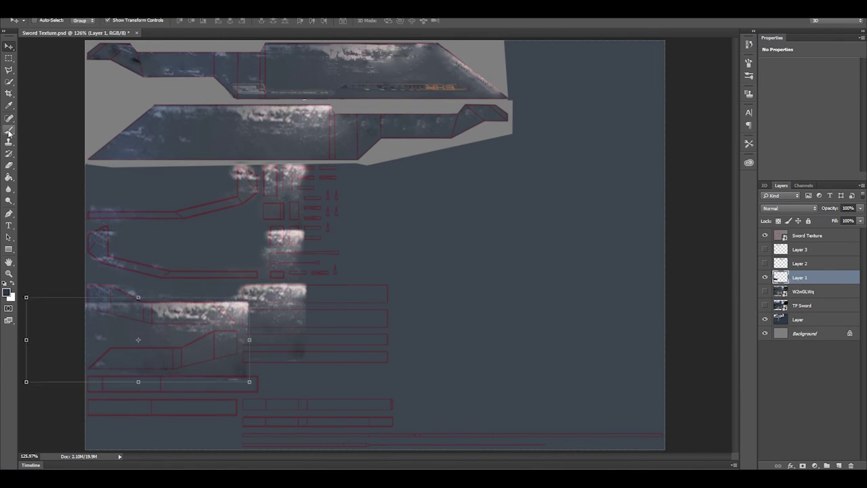
{"action": "left_click", "coordinate": [110, 355], "text": "ctrl"}
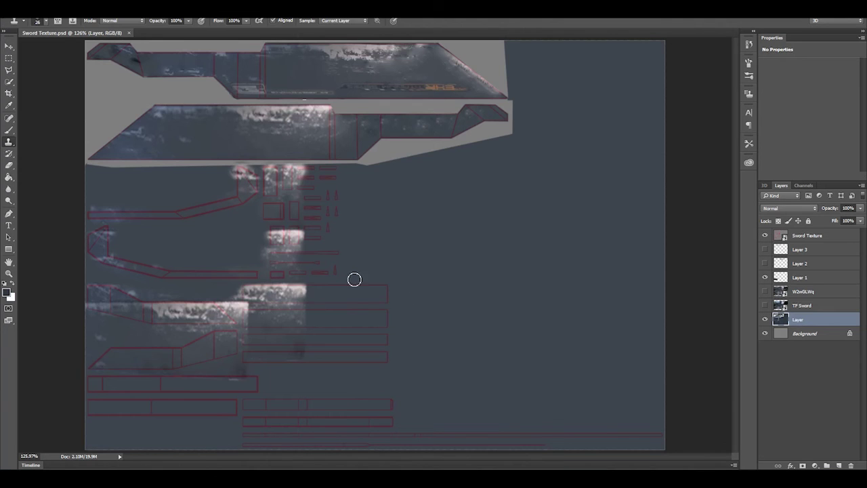
{"action": "left_click_drag", "start_coordinate": [88, 332], "coordinate": [417, 339], "text": "ctrl"}
{"action": "key", "text": "s"}
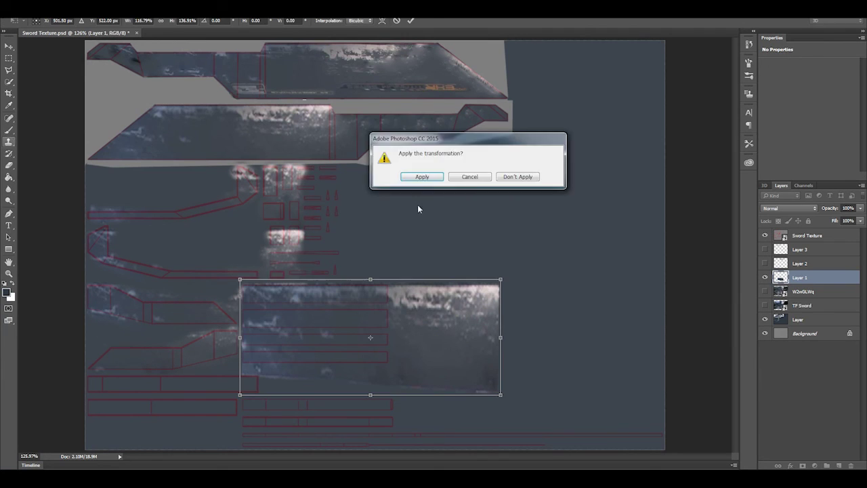
{"action": "key", "text": "Return"}
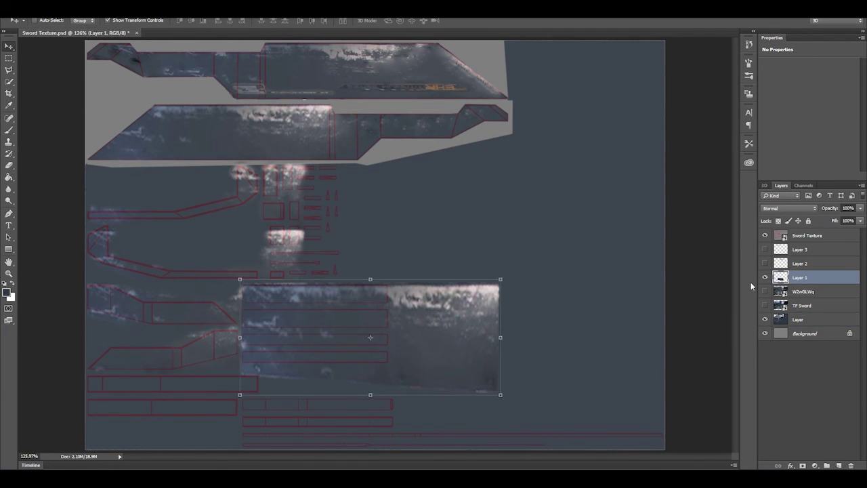
{"action": "left_click_drag", "start_coordinate": [197, 392], "coordinate": [316, 419], "text": "ctrl"}
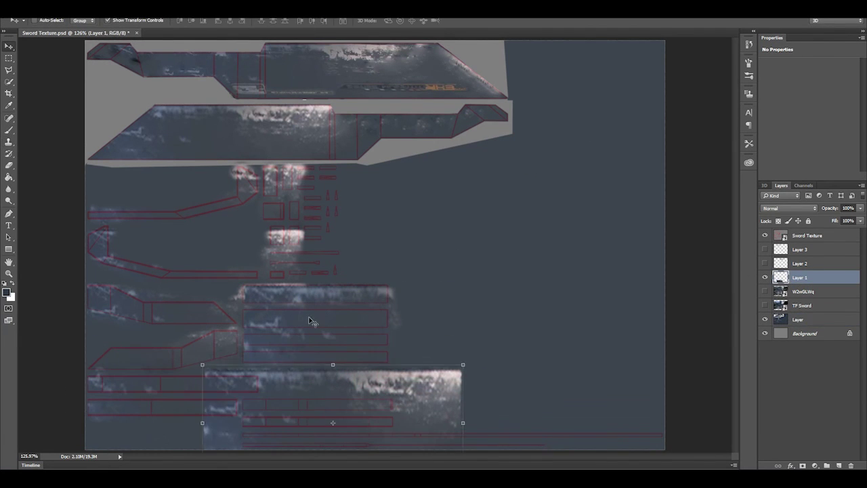
{"action": "left_click_drag", "start_coordinate": [357, 387], "coordinate": [465, 401], "text": "ctrl"}
Stretch the patch wider across the bottom strips, clone worn metal over the lower islands, and reload the texture in Cinema 4D.
{"action": "key", "text": "ctrl+t"}
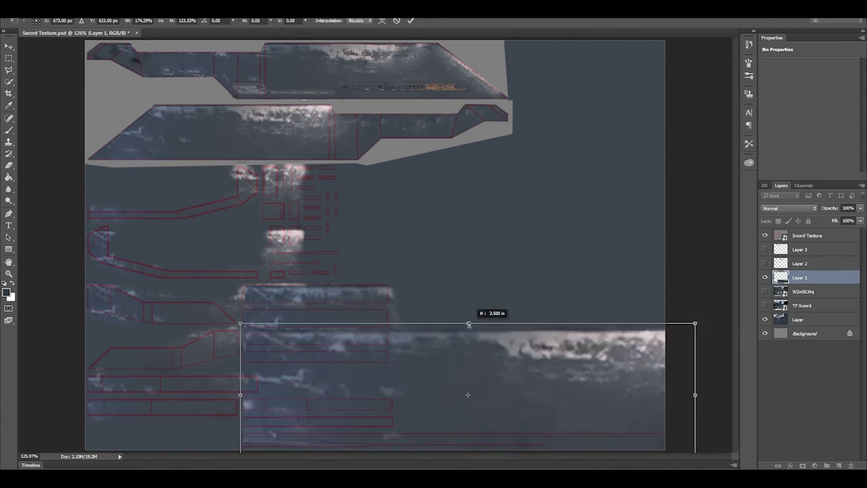
{"action": "left_click_drag", "start_coordinate": [479, 323], "coordinate": [464, 351]}
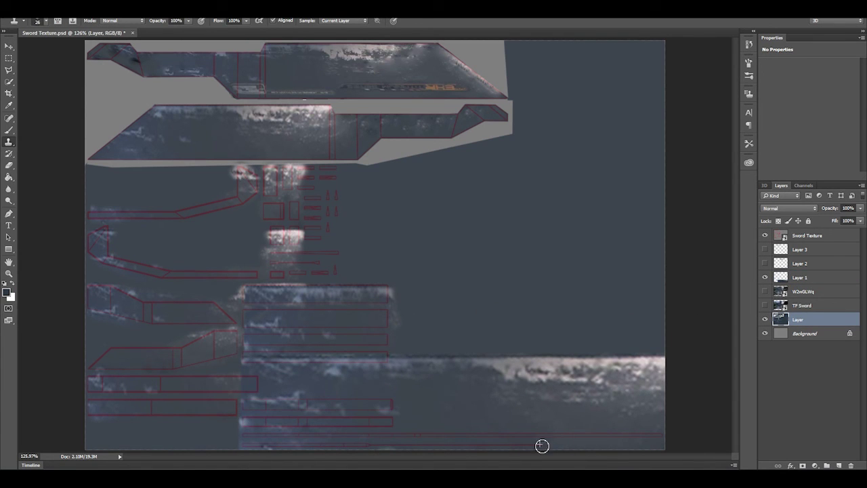
{"action": "left_click", "coordinate": [800, 278]}
{"action": "key", "text": "ctrl+t"}
{"action": "left_click_drag", "start_coordinate": [280, 170], "coordinate": [327, 239]}
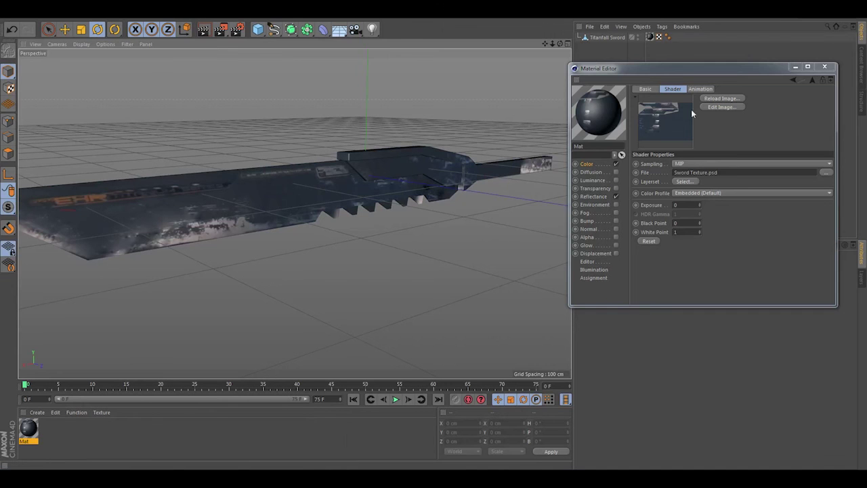
{"action": "left_click", "coordinate": [737, 99]}
{"action": "left_click", "coordinate": [434, 279]}
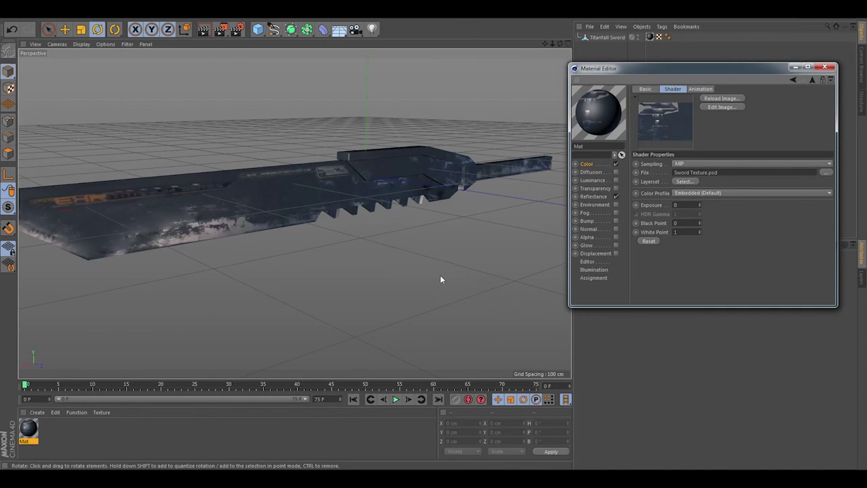
{"action": "mouse_move", "coordinate": [306, 249]}
{"action": "left_mouse_down", "text": "alt"}
{"action": "mouse_move", "coordinate": [298, 238]}
{"action": "mouse_move", "coordinate": [317, 208]}
{"action": "mouse_move", "coordinate": [368, 188]}
{"action": "mouse_move", "coordinate": [416, 194]}
{"action": "mouse_move", "coordinate": [451, 208]}
{"action": "mouse_move", "coordinate": [448, 219]}
{"action": "mouse_move", "coordinate": [423, 217]}
{"action": "mouse_move", "coordinate": [441, 221]}
{"action": "mouse_move", "coordinate": [446, 275]}
{"action": "mouse_move", "coordinate": [324, 256]}
{"action": "mouse_move", "coordinate": [322, 240]}
{"action": "mouse_move", "coordinate": [375, 219]}
{"action": "mouse_move", "coordinate": [408, 228]}
{"action": "mouse_move", "coordinate": [403, 185]}
{"action": "mouse_move", "coordinate": [500, 129]}
{"action": "mouse_move", "coordinate": [445, 133]}
{"action": "mouse_move", "coordinate": [350, 166]}
{"action": "mouse_move", "coordinate": [314, 207]}
{"action": "mouse_move", "coordinate": [387, 234]}
{"action": "mouse_move", "coordinate": [384, 227]}
{"action": "mouse_move", "coordinate": [296, 216]}
{"action": "mouse_move", "coordinate": [379, 230]}
{"action": "mouse_move", "coordinate": [413, 194]}
{"action": "mouse_move", "coordinate": [373, 199]}
{"action": "mouse_move", "coordinate": [370, 192]}
{"action": "mouse_move", "coordinate": [394, 188]}
{"action": "left_mouse_up", "text": "alt"}
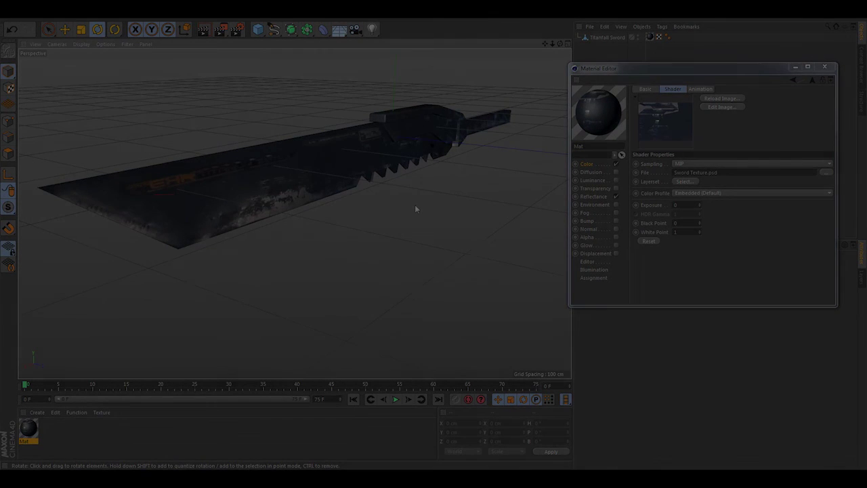